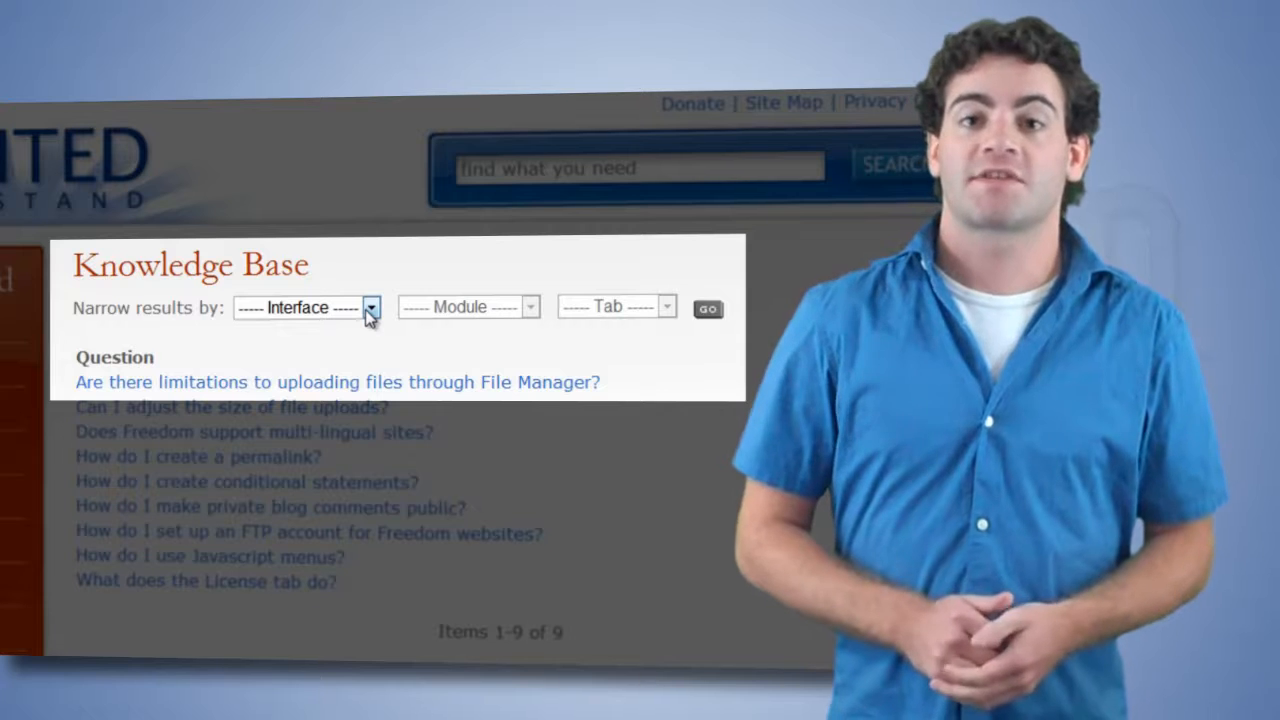
# Step: Narrow the Knowledge Base results to the Blue interface and the Menus module
pyautogui.click(372, 312)
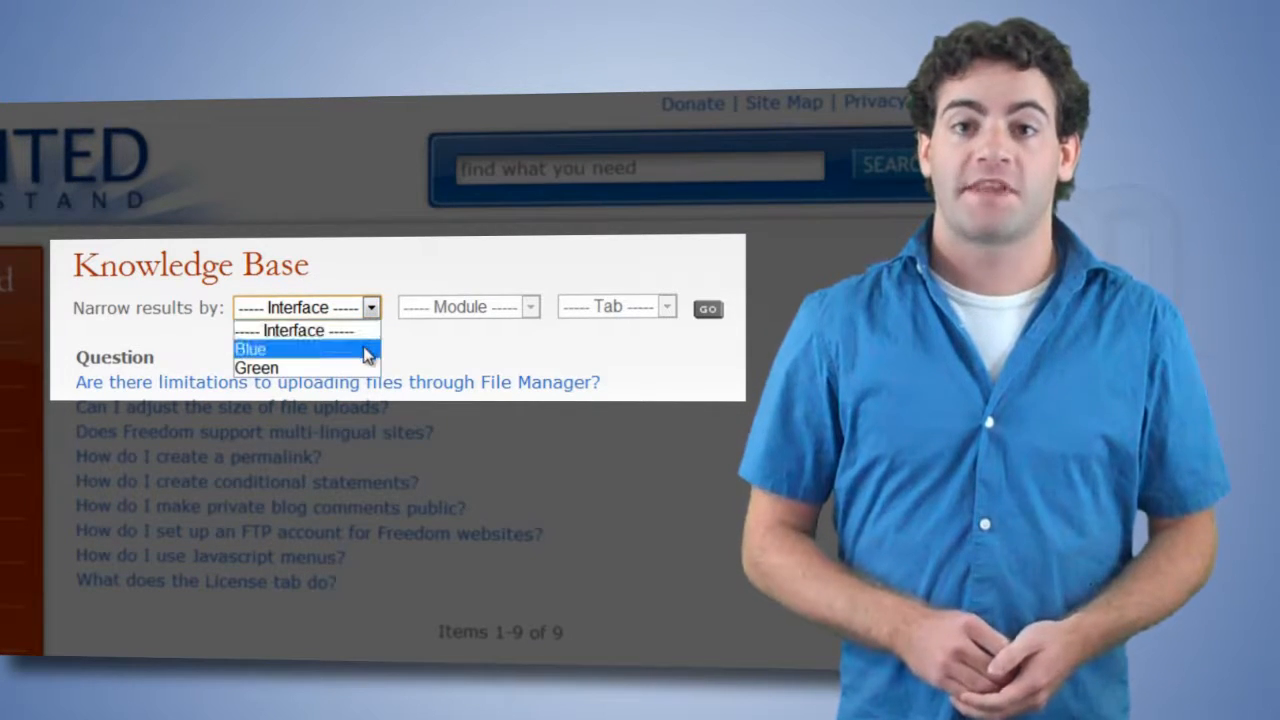
pyautogui.click(371, 350)
pyautogui.click(530, 308)
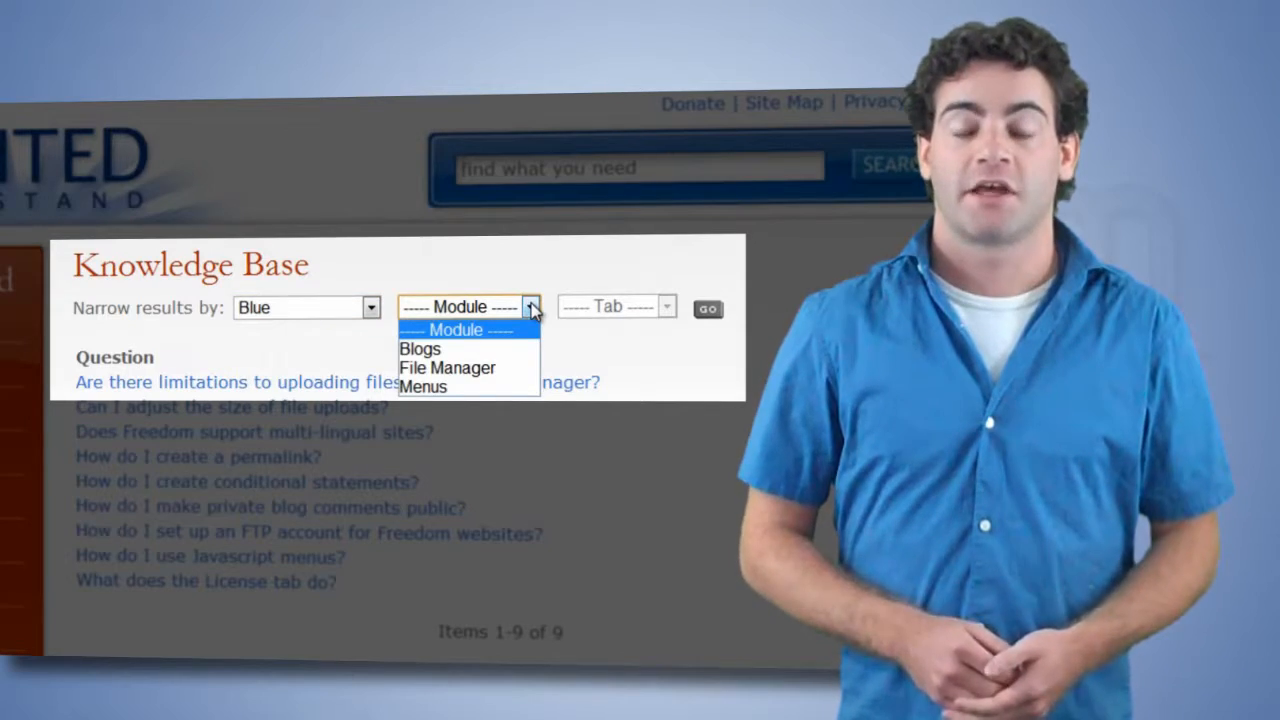
pyautogui.click(530, 388)
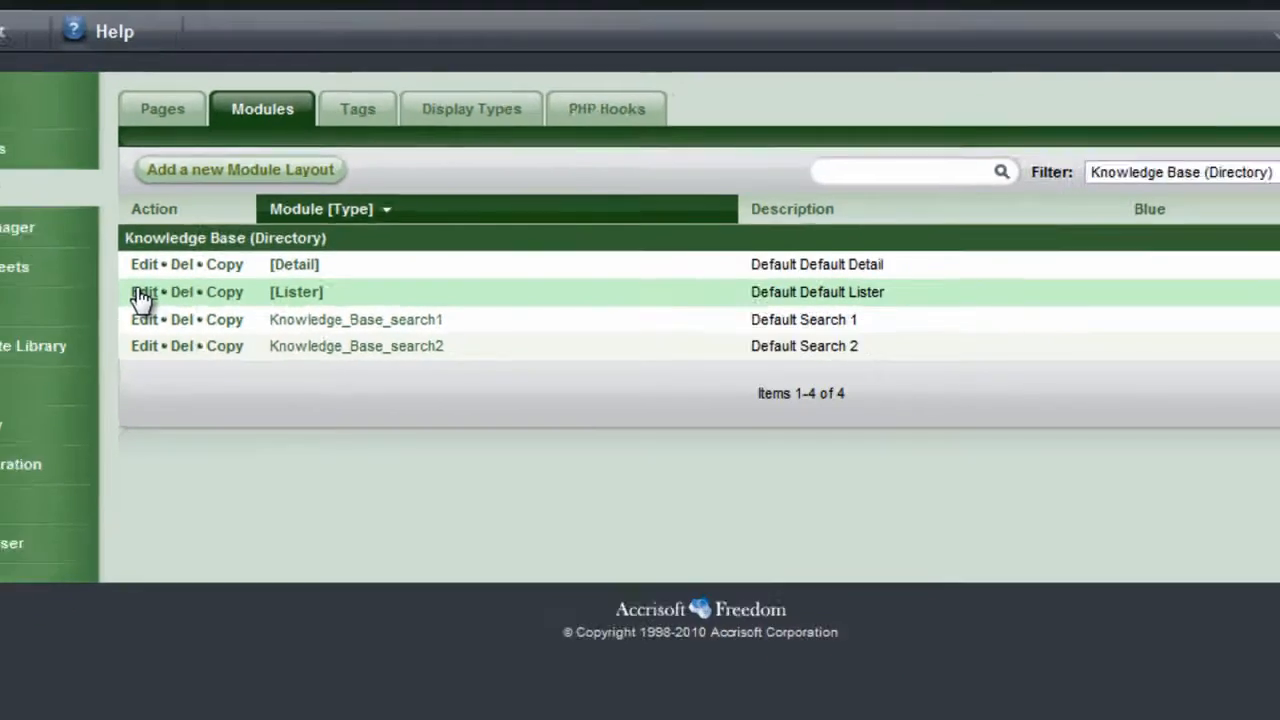
# Step: Open the Knowledge Base [Lister] layout and add the heading <h1>Knowledge Base</h1> above the table in its Body
pyautogui.click(143, 292)
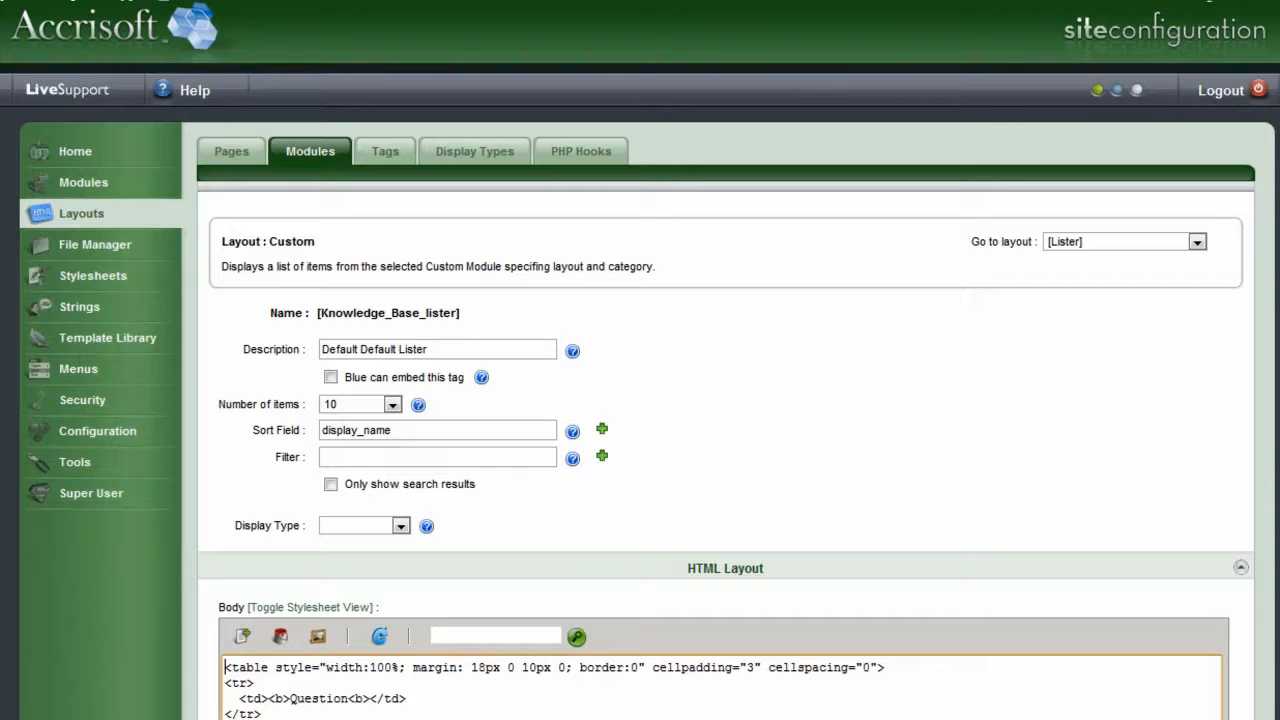
pyautogui.scroll(-5, 725, 400)
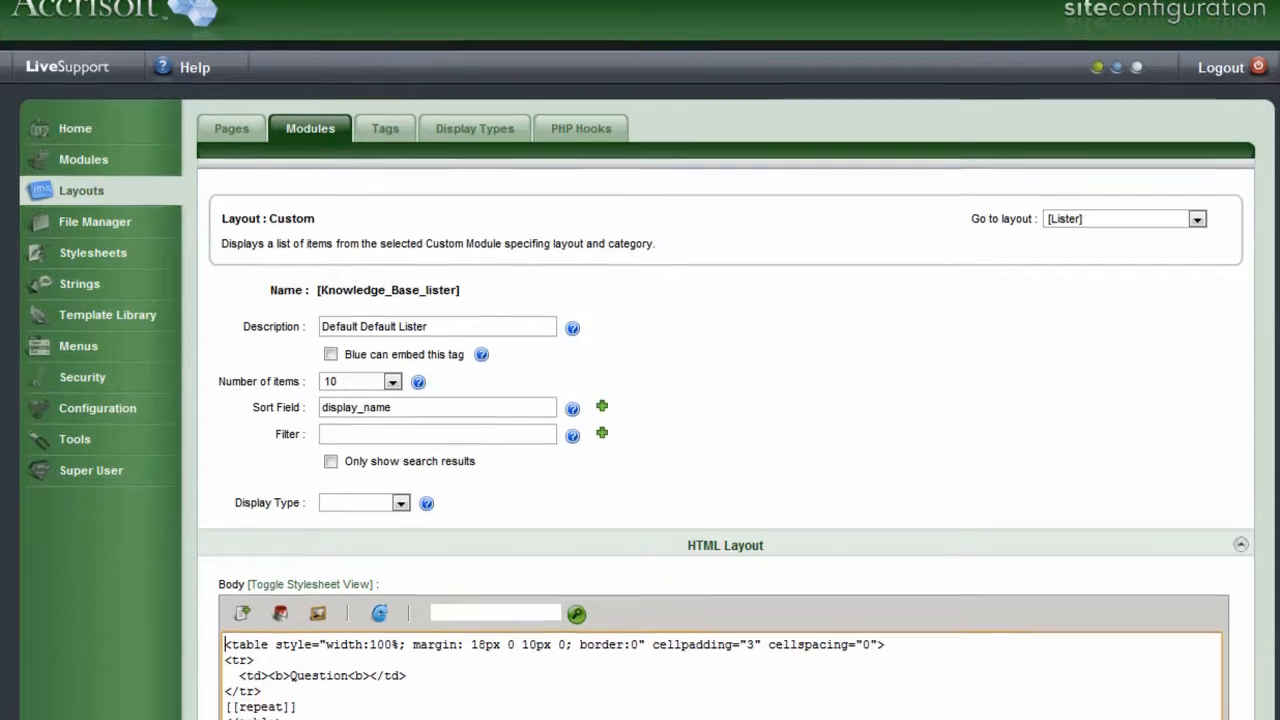
pyautogui.scroll(-1, 725, 400)
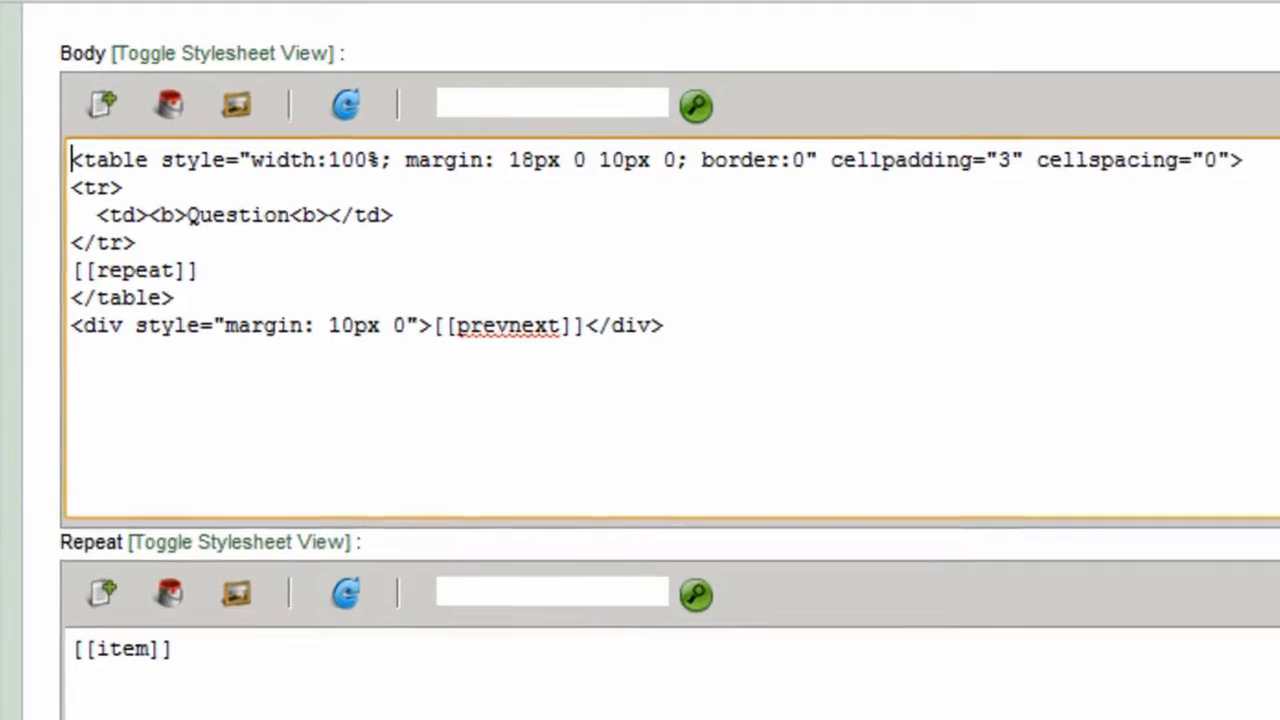
pyautogui.press('Return')
pyautogui.press('Return')
pyautogui.press('Up')
pyautogui.press('Up')
pyautogui.write('<h')
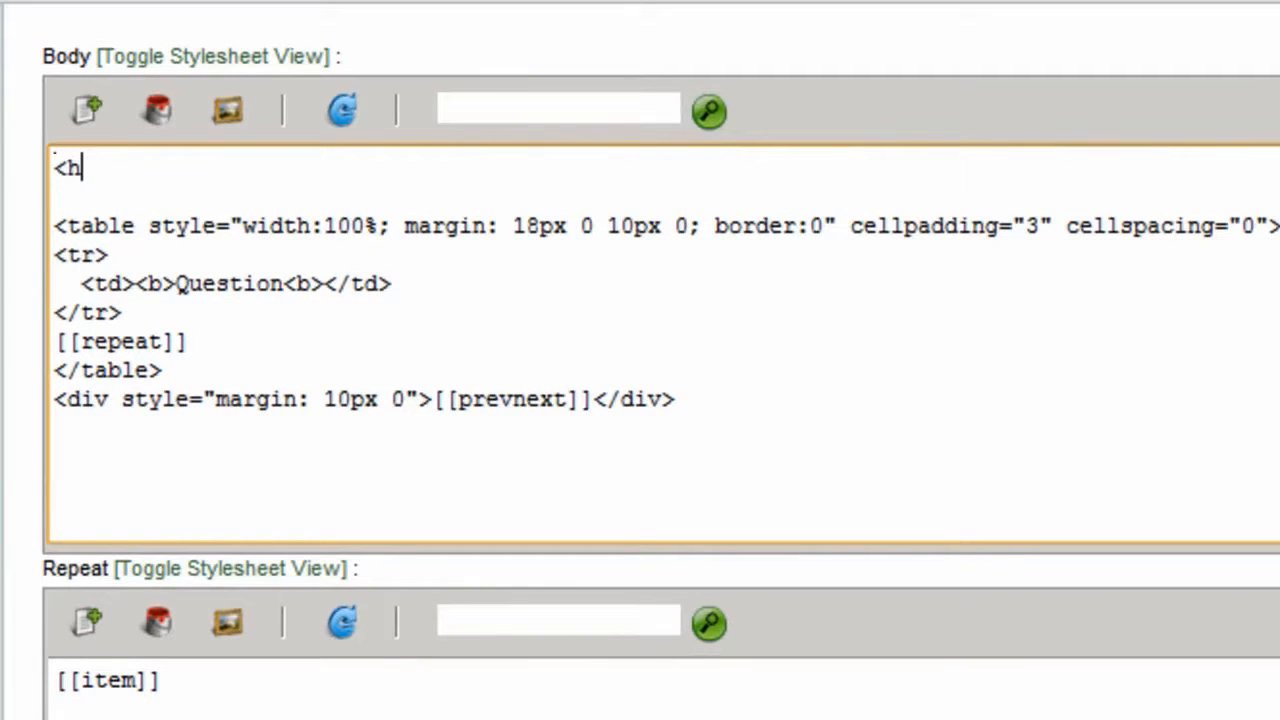
pyautogui.write('1>Knowledge')
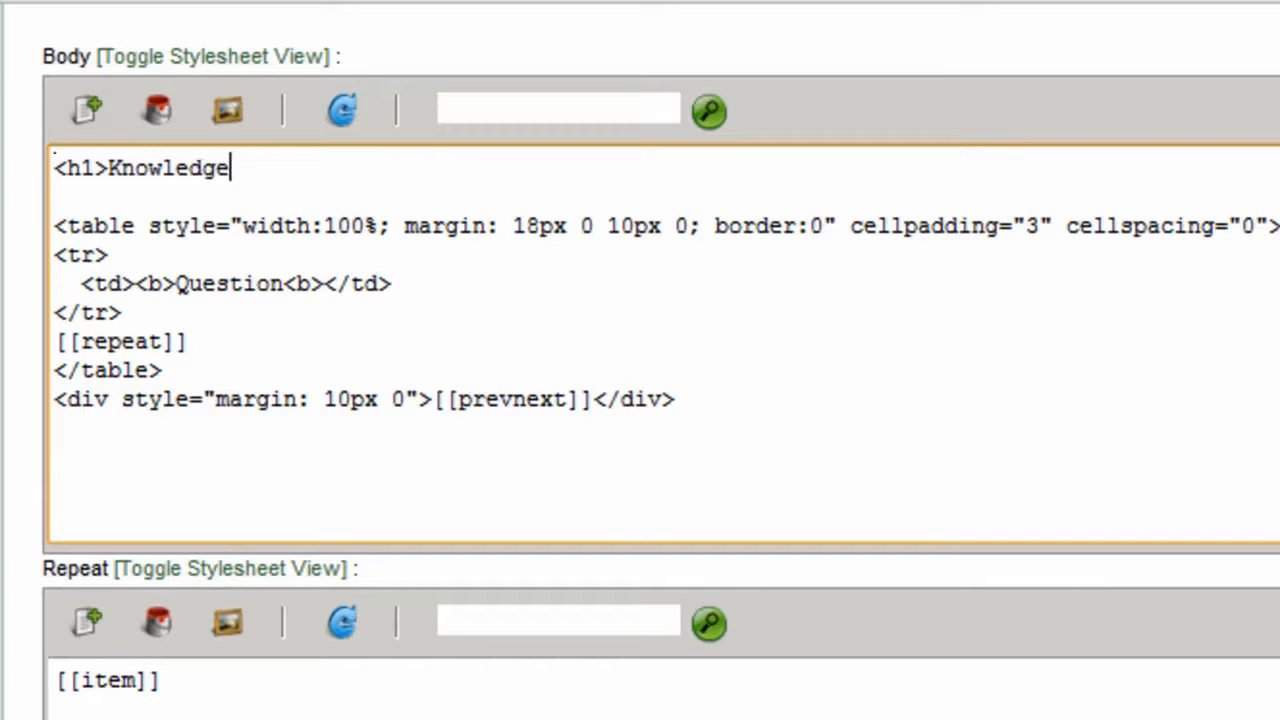
pyautogui.write(' Base</h1>')
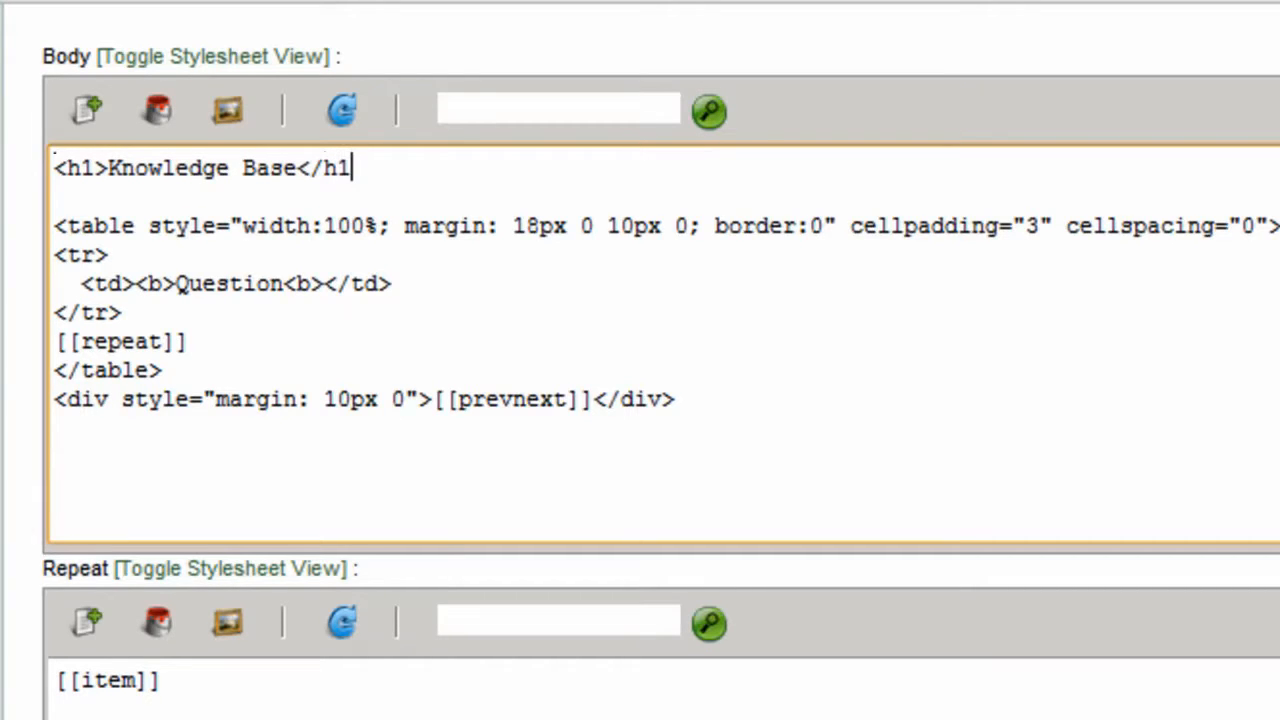
# Step: Add a div under the heading that contains the tag [[layout.Knowledge_Base_search1]]
pyautogui.press('Return')
pyautogui.write('<')
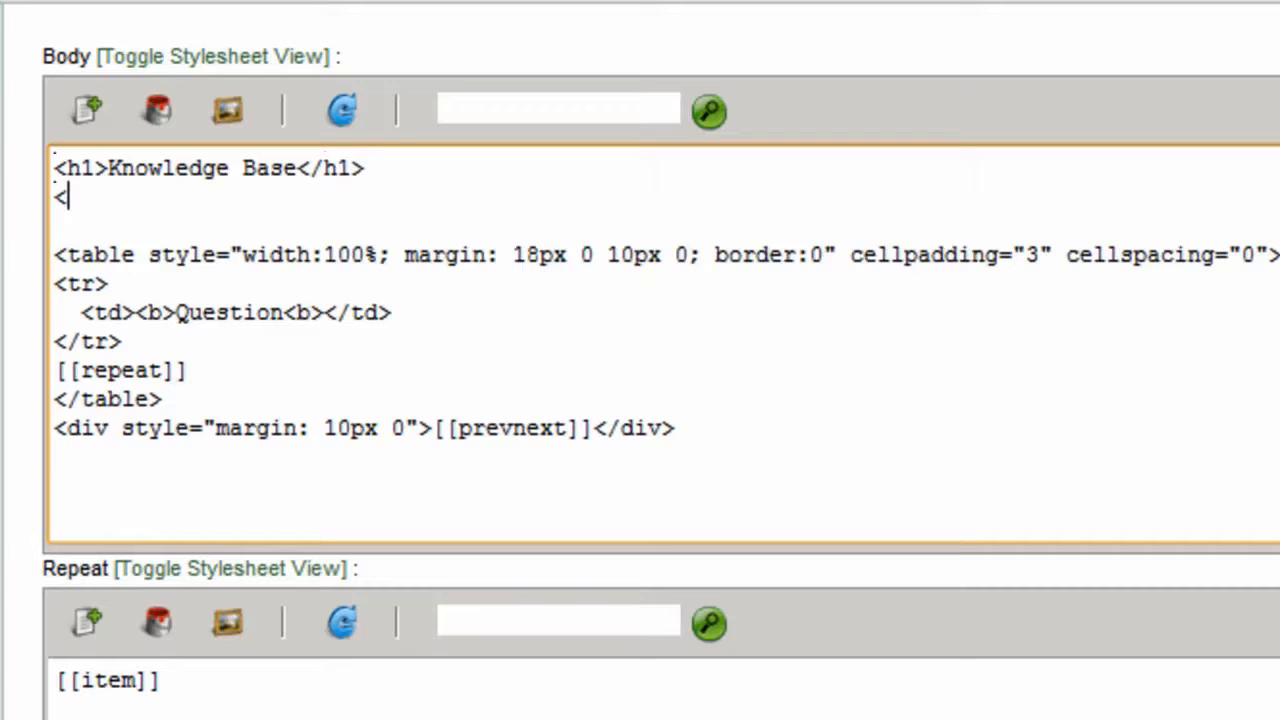
pyautogui.write('div></div></div')
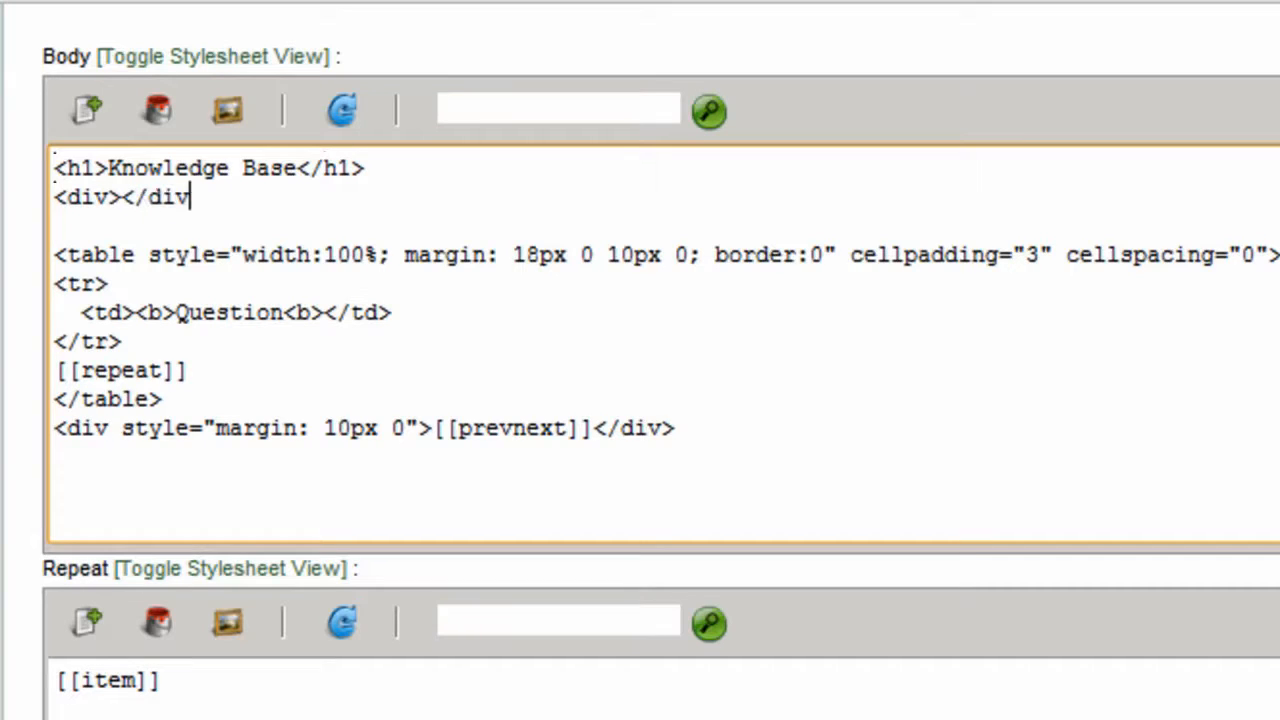
pyautogui.press('Left')
pyautogui.press('Left')
pyautogui.press('Left')
pyautogui.press('Left')
pyautogui.press('Left')
pyautogui.press('Left')
pyautogui.click(62, 104)
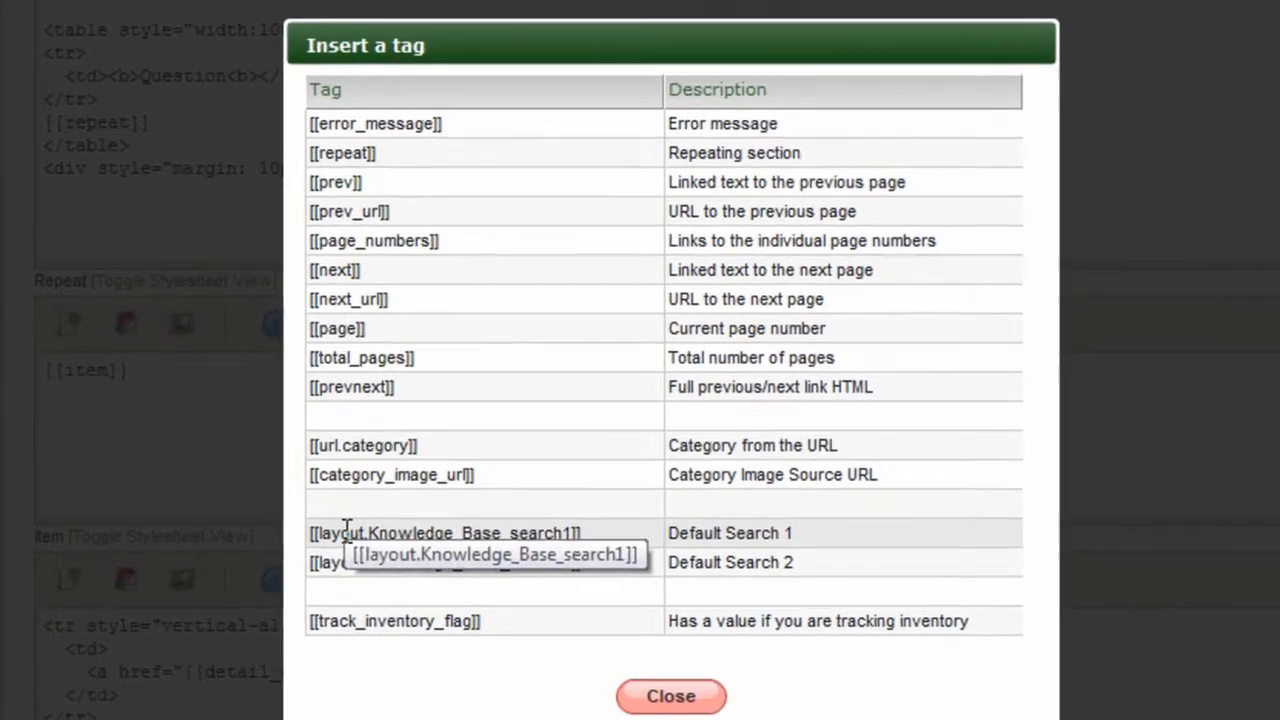
pyautogui.click(340, 506)
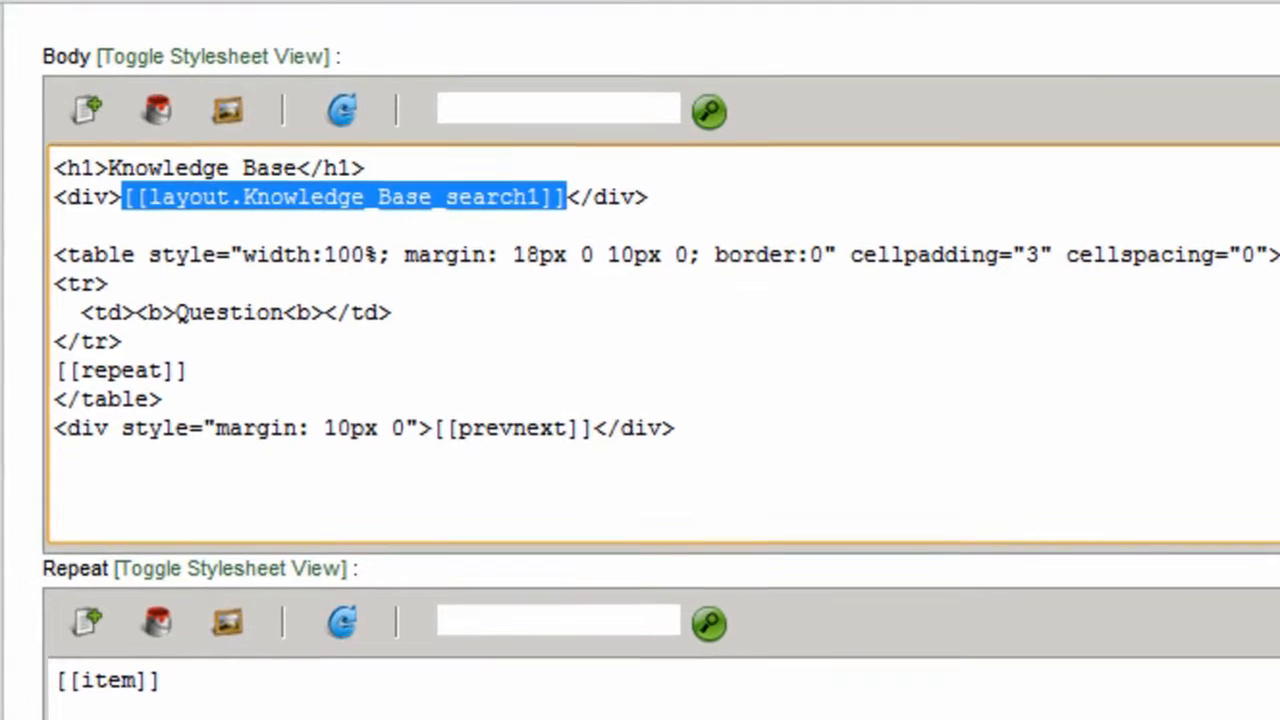
pyautogui.click(214, 715)
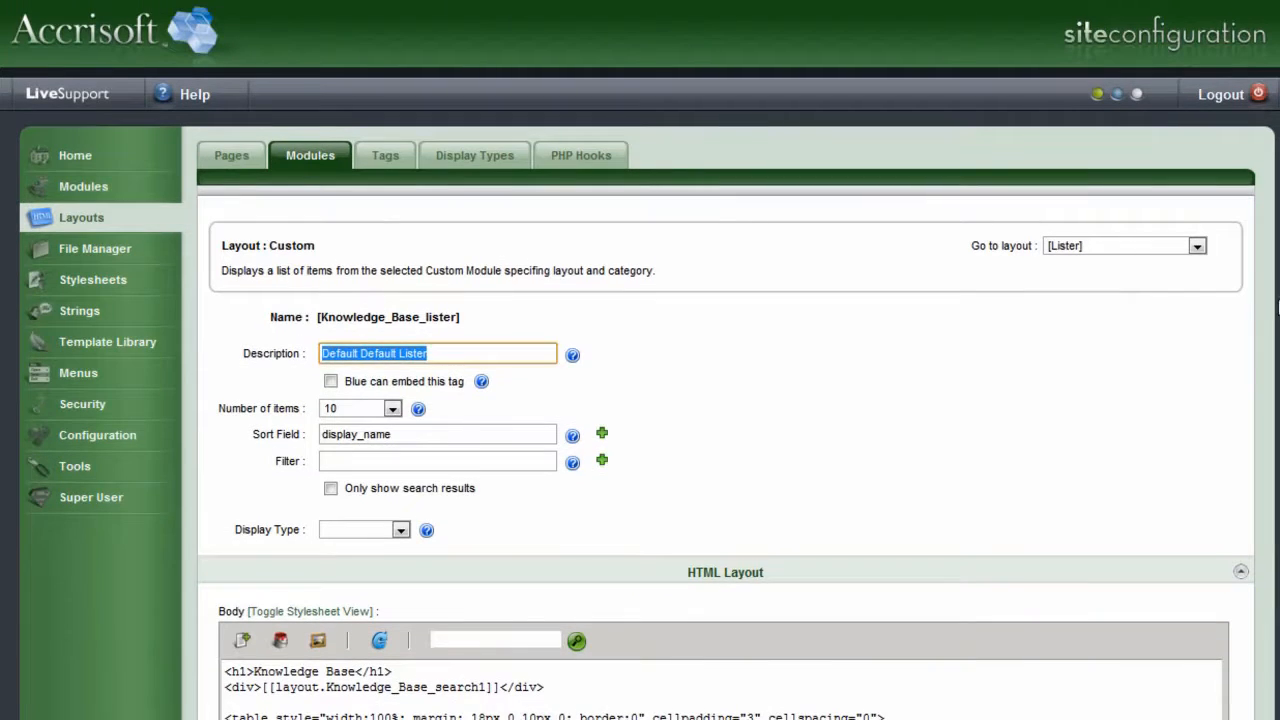
# Step: Switch to the Knowledge_Base_search1 layout and bring its search conditions into view
pyautogui.click(1197, 246)
pyautogui.click(1200, 264)
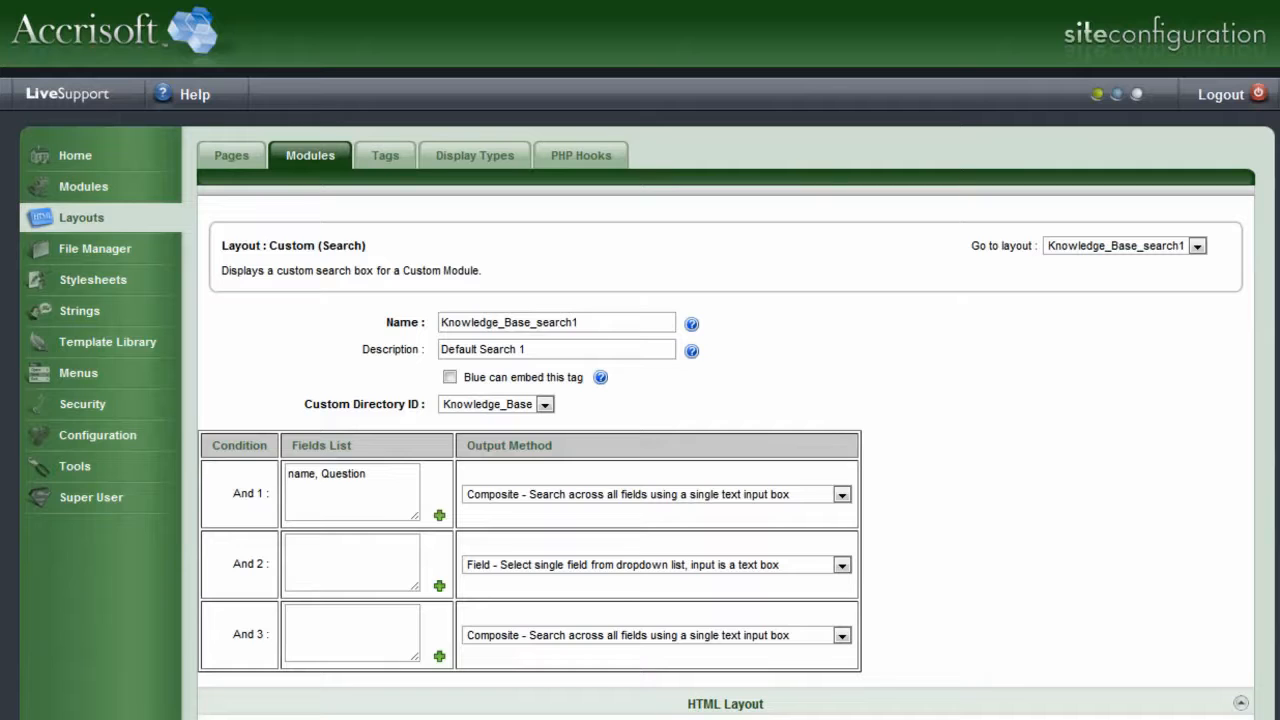
pyautogui.scroll(-3, 640, 360)
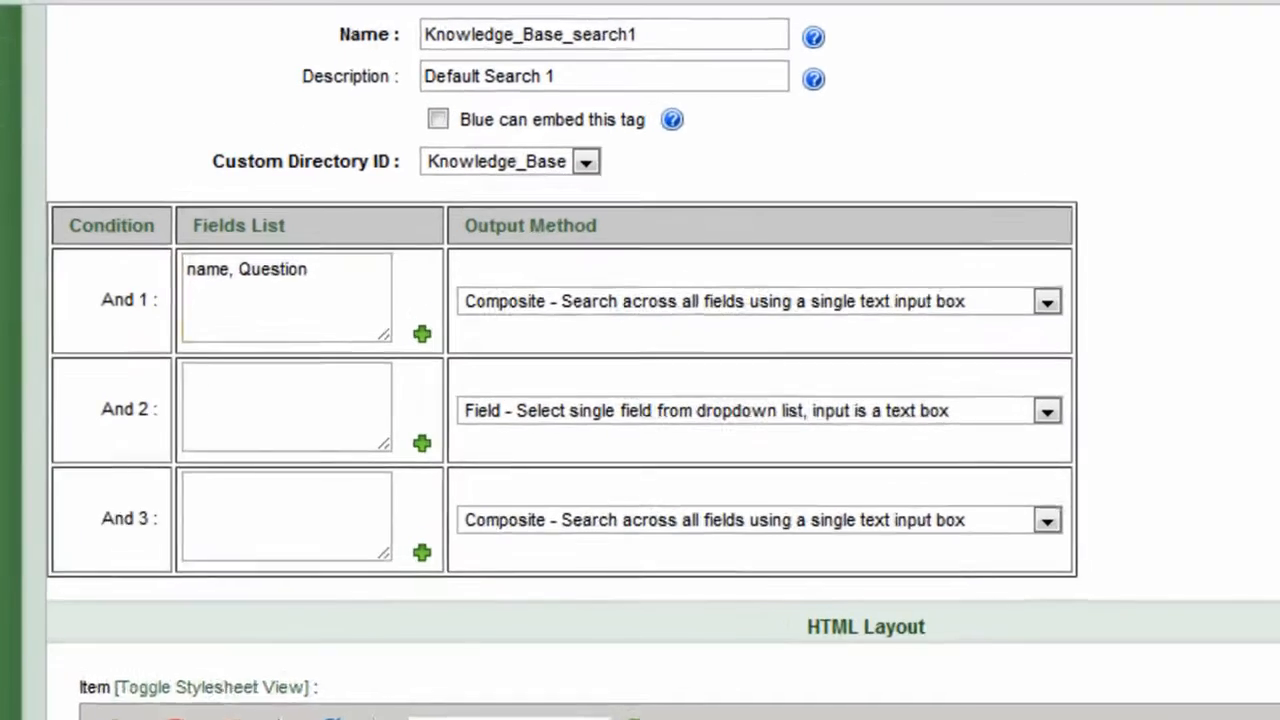
# Step: Add the line misc0,Answer to the fields list of the And 1 condition
pyautogui.click(368, 170)
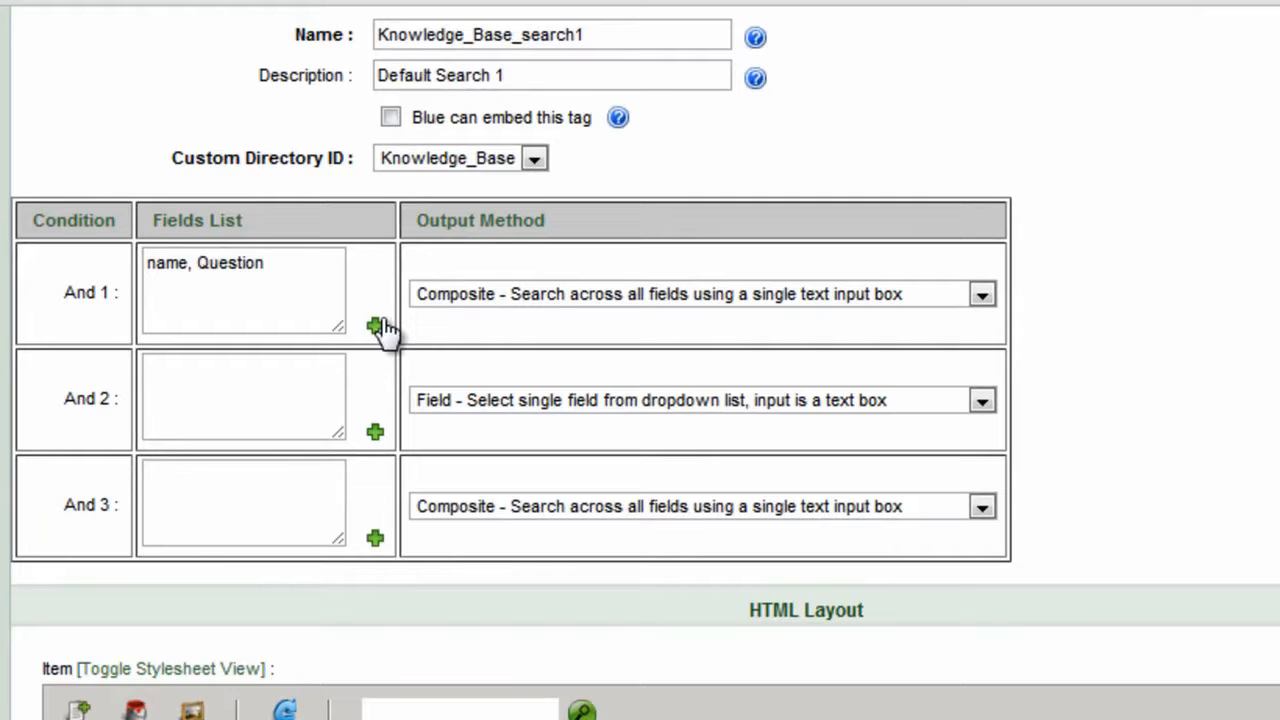
pyautogui.click(378, 325)
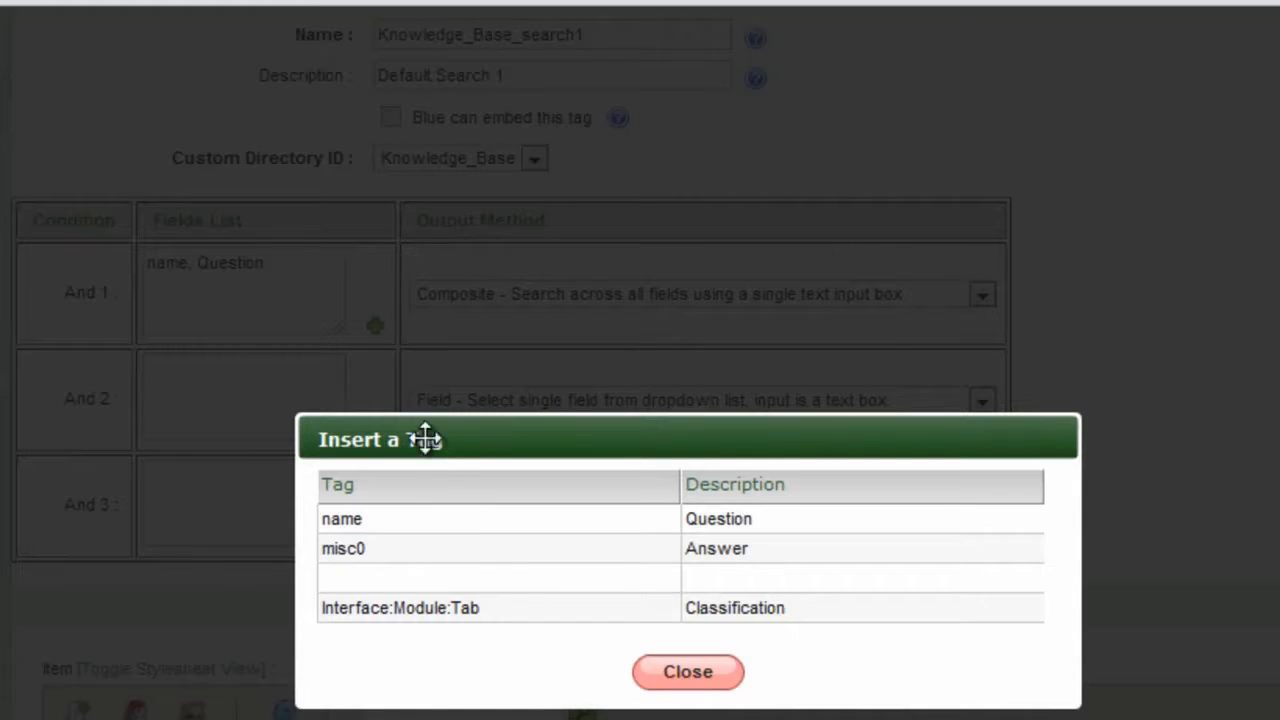
pyautogui.click(467, 546)
pyautogui.press('End')
pyautogui.write(',Answer')
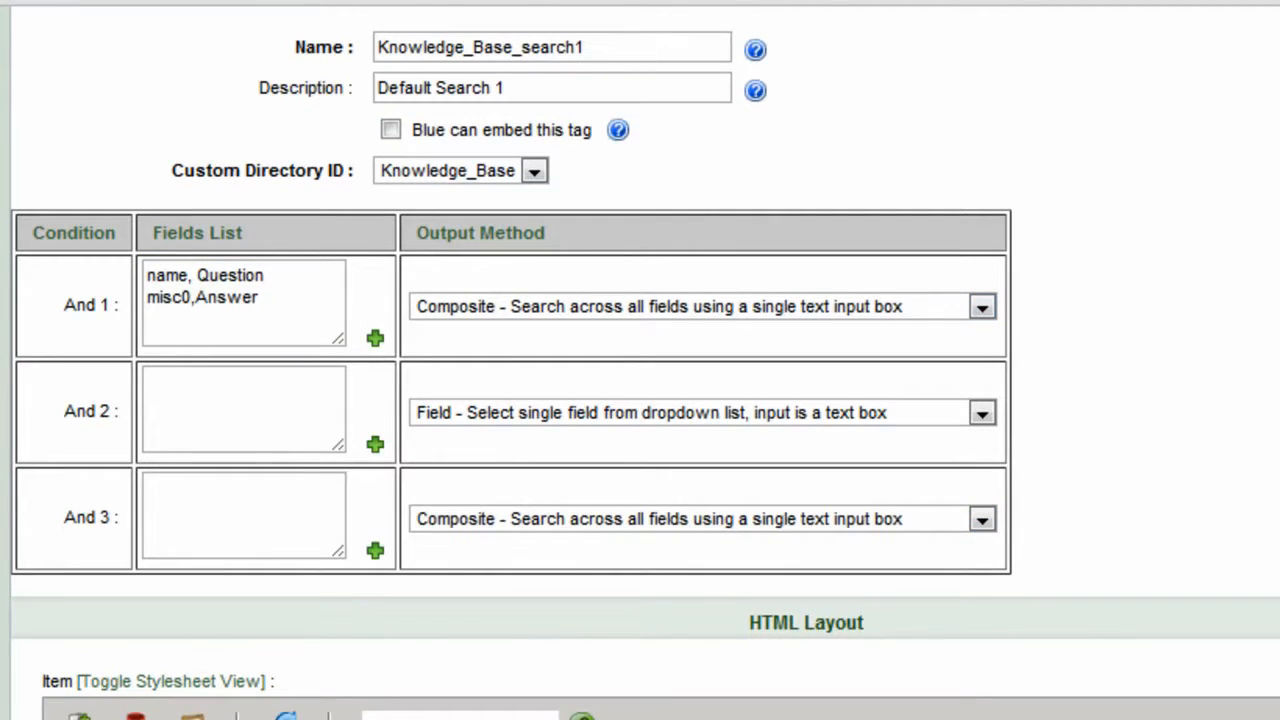
pyautogui.click(259, 298)
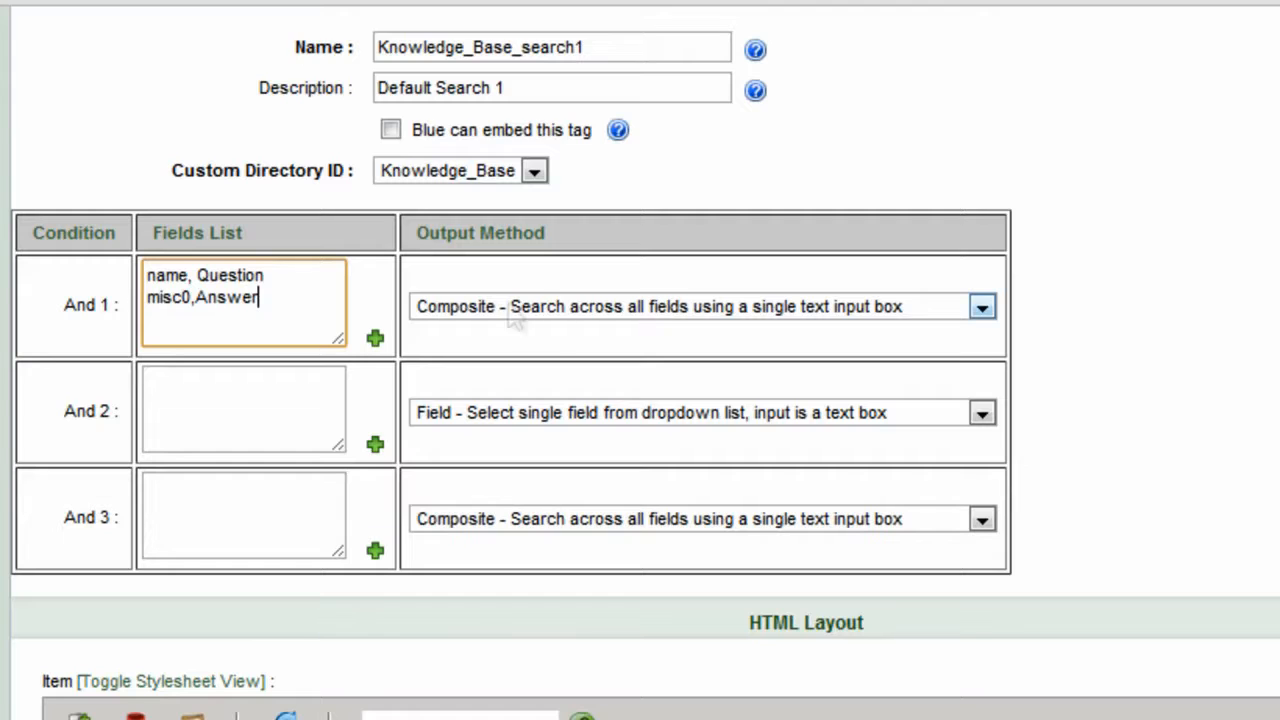
# Step: Set the And 1 output method to Field - Select single field from dropdown list, and apply the change
pyautogui.click(970, 306)
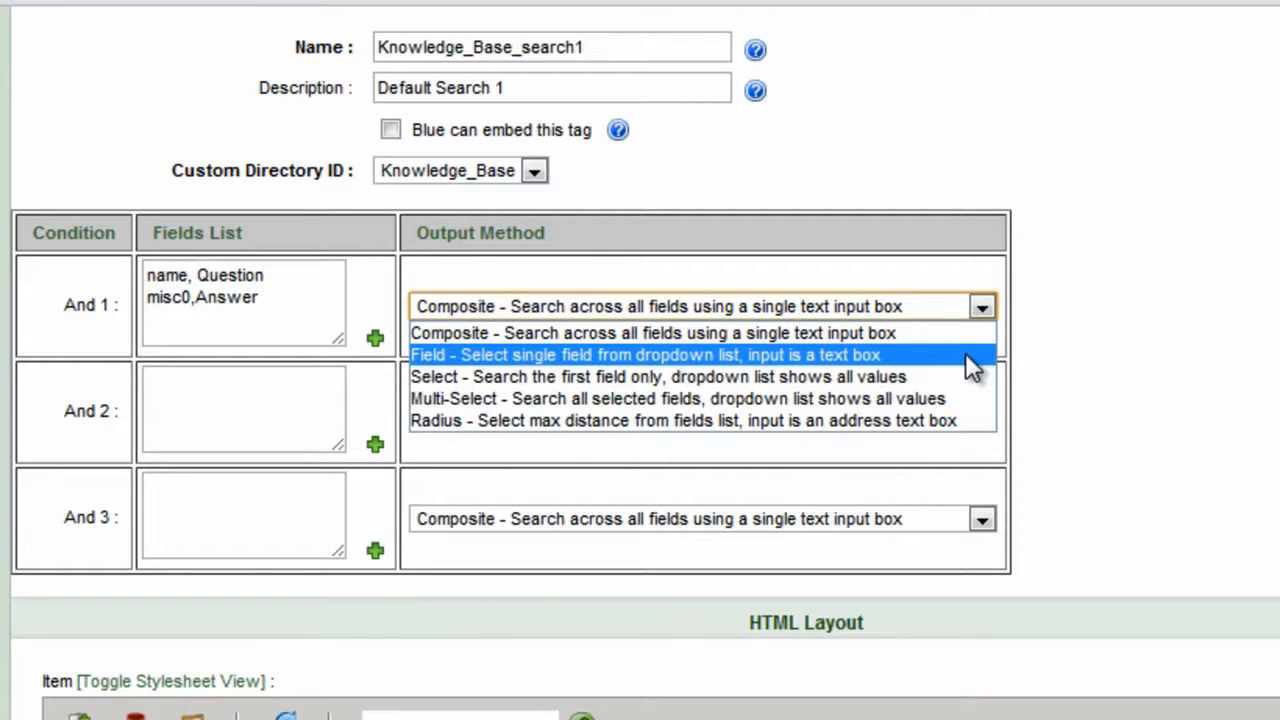
pyautogui.click(970, 356)
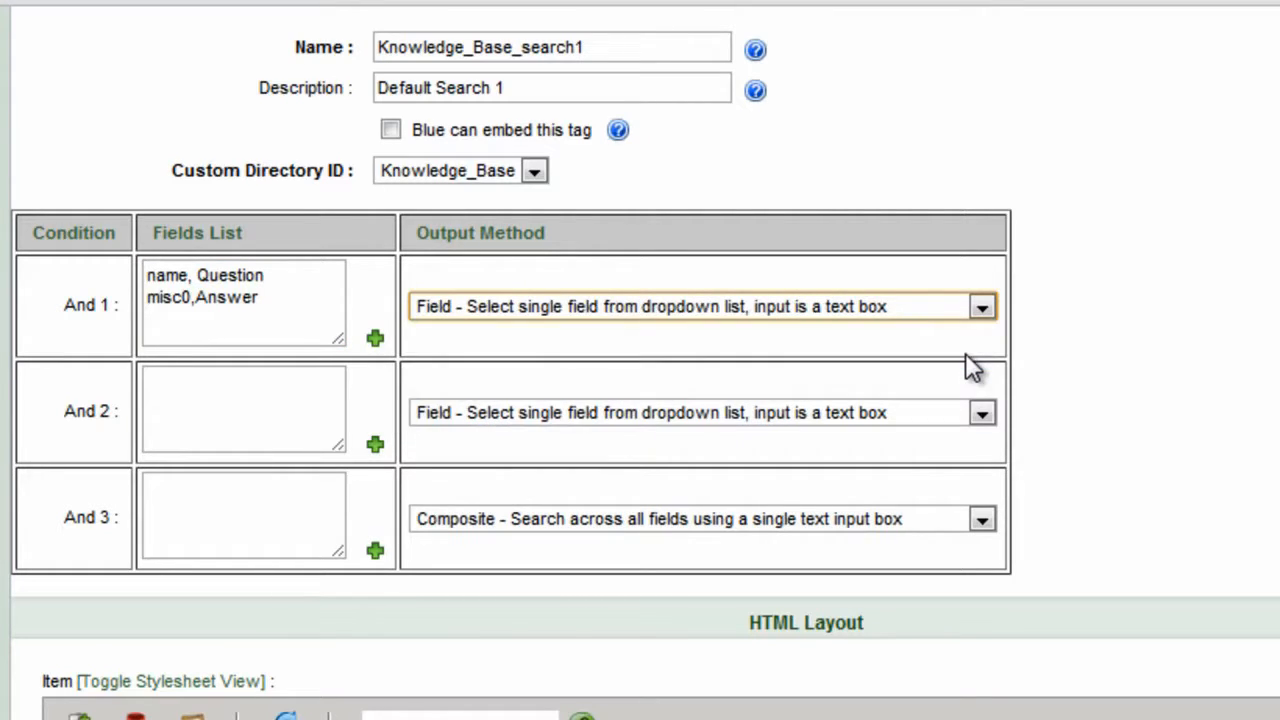
pyautogui.click(1053, 349)
pyautogui.scroll(-5, 1053, 349)
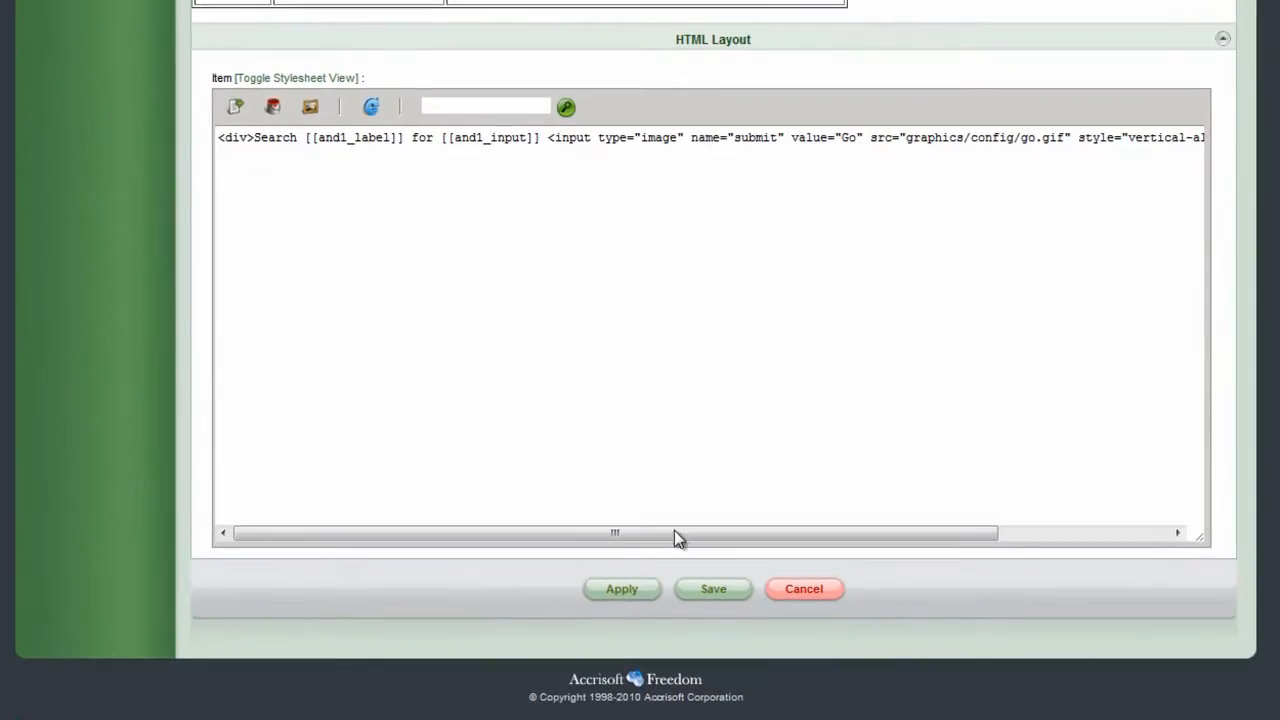
pyautogui.click(616, 589)
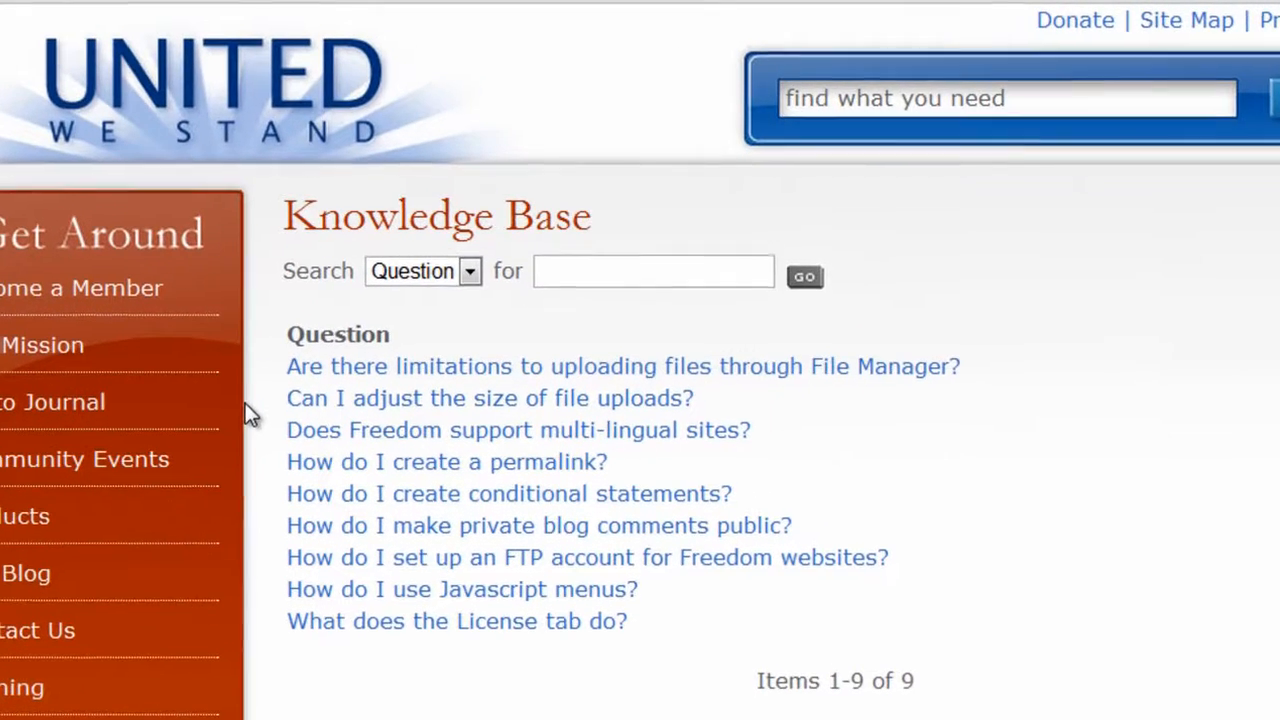
# Step: Check the searchable field choices in the Knowledge Base search on the United We Stand website
pyautogui.click(476, 281)
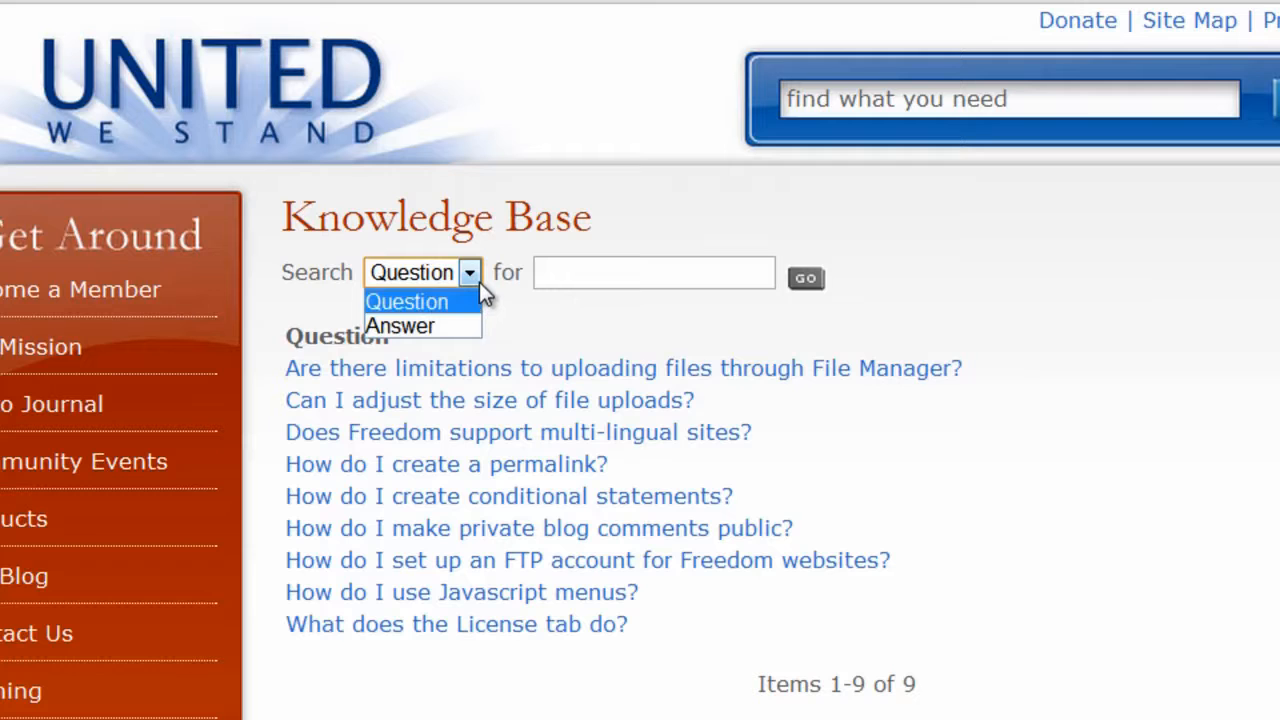
pyautogui.click(479, 282)
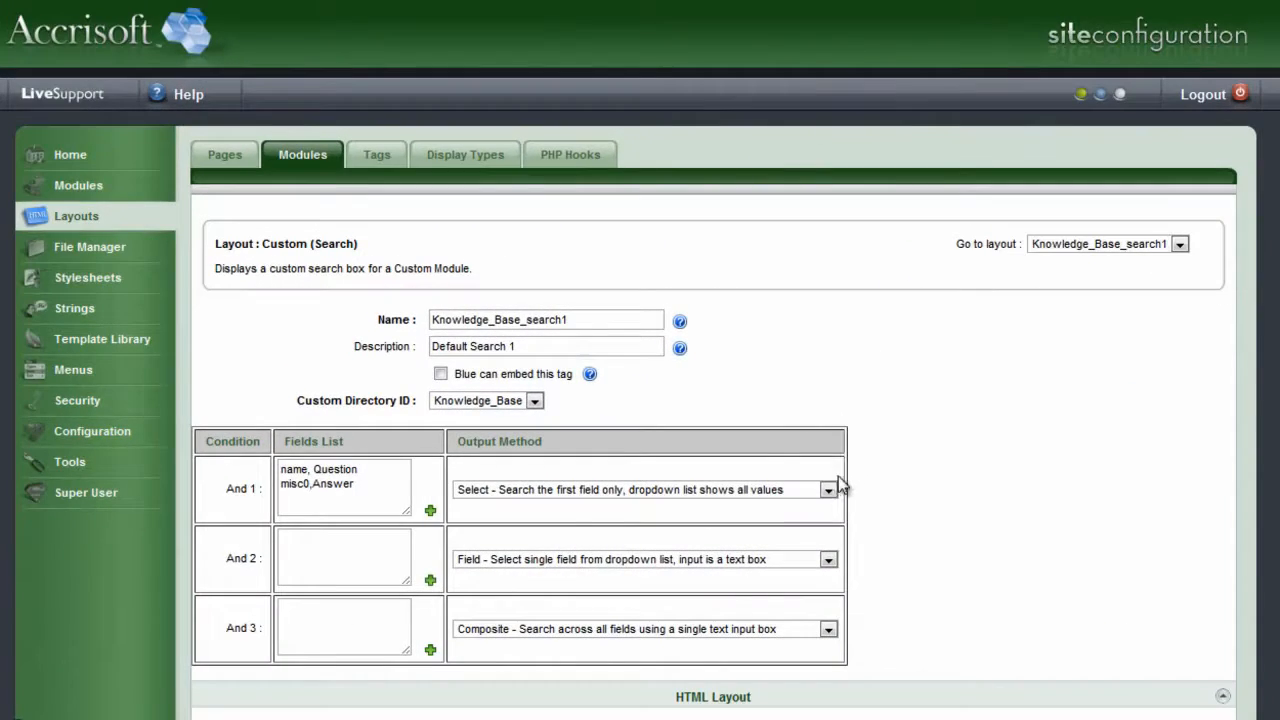
# Step: Set the And 1 output method to Select, delete the [[and1_label]] tag from the Item HTML, and apply
pyautogui.click(802, 483)
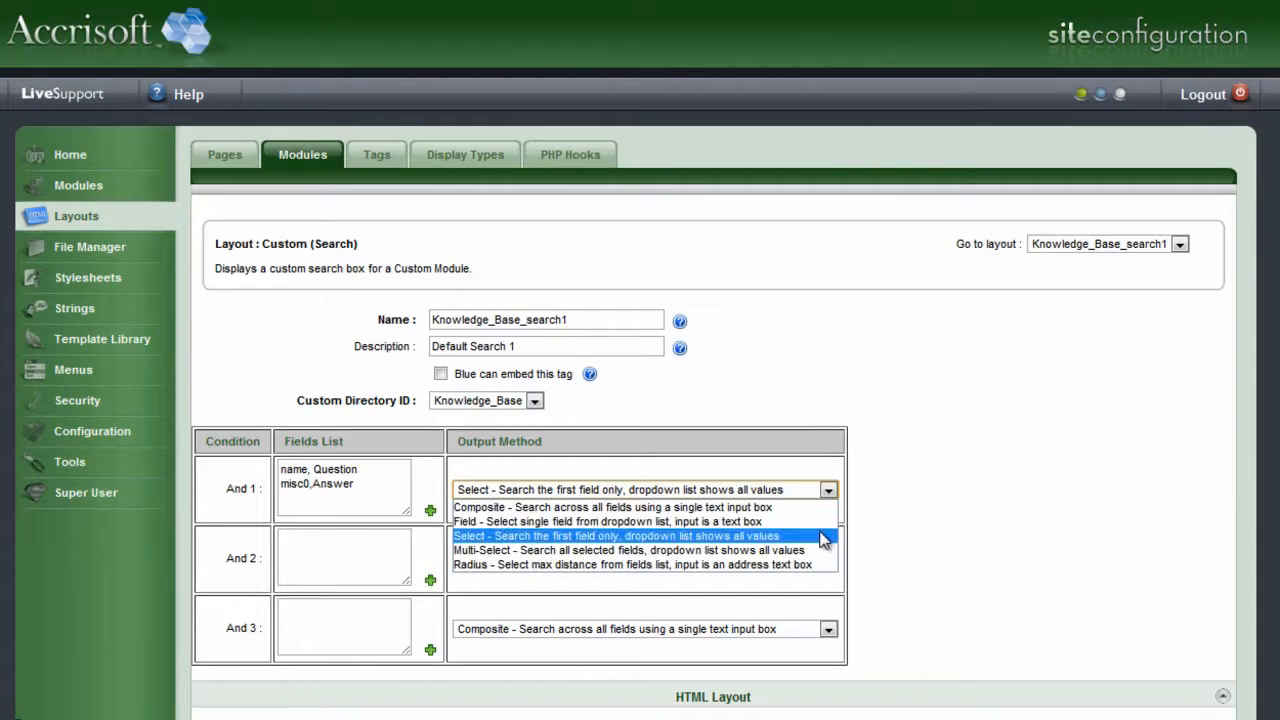
pyautogui.click(822, 536)
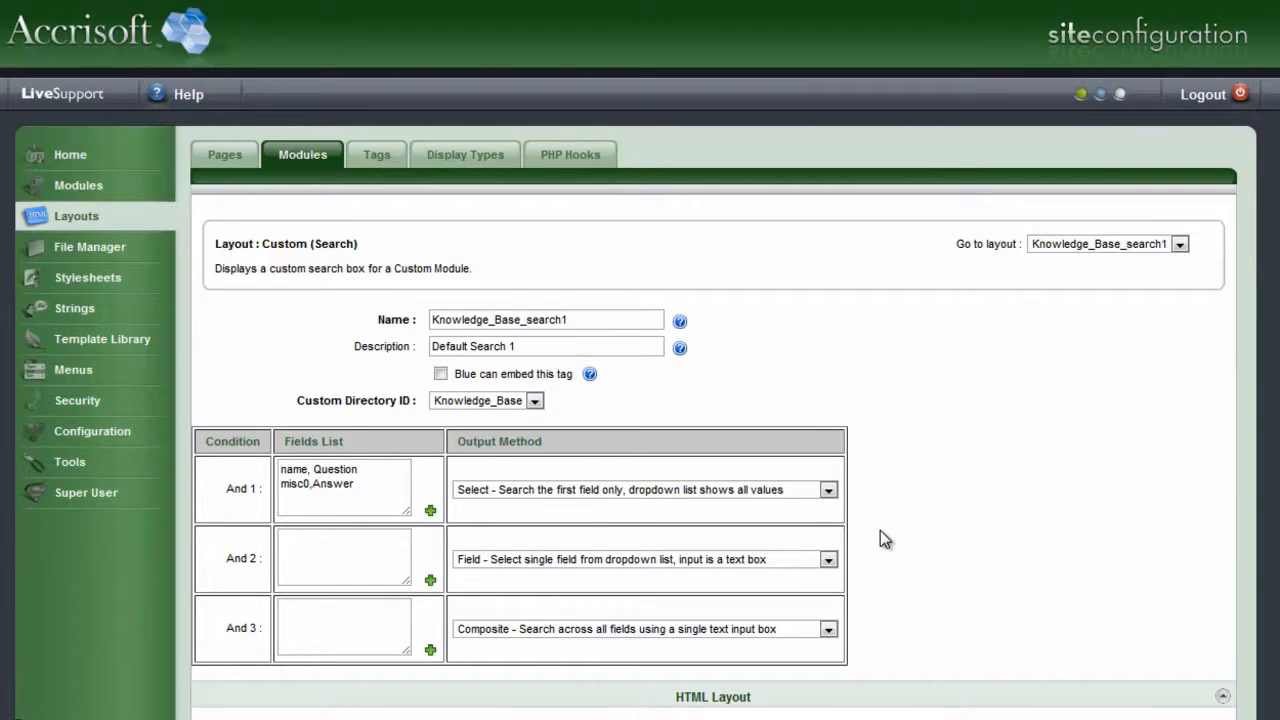
pyautogui.scroll(-4, 880, 530)
pyautogui.click(406, 395)
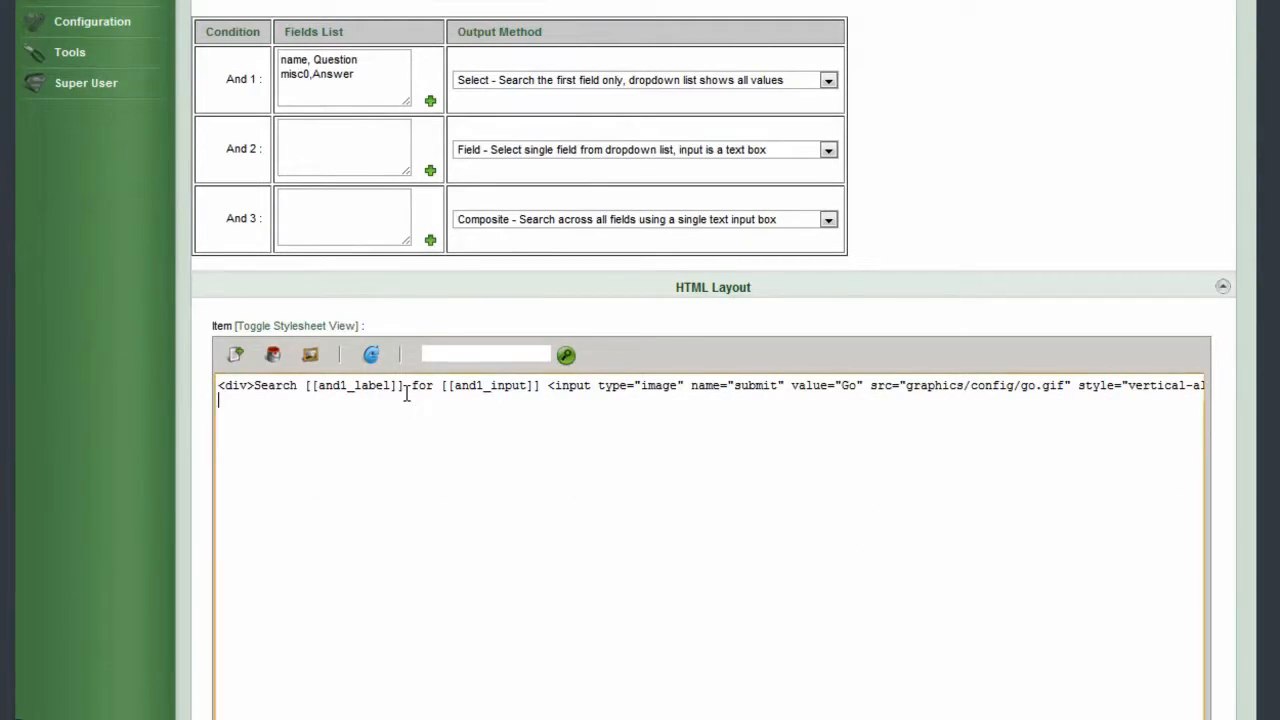
pyautogui.press('BackSpace')
pyautogui.press('BackSpace')
pyautogui.press('BackSpace')
pyautogui.press('BackSpace')
pyautogui.press('BackSpace')
pyautogui.press('BackSpace')
pyautogui.press('BackSpace')
pyautogui.press('BackSpace')
pyautogui.press('BackSpace')
pyautogui.press('BackSpace')
pyautogui.press('BackSpace')
pyautogui.press('BackSpace')
pyautogui.press('BackSpace')
pyautogui.press('BackSpace')
pyautogui.press('BackSpace')
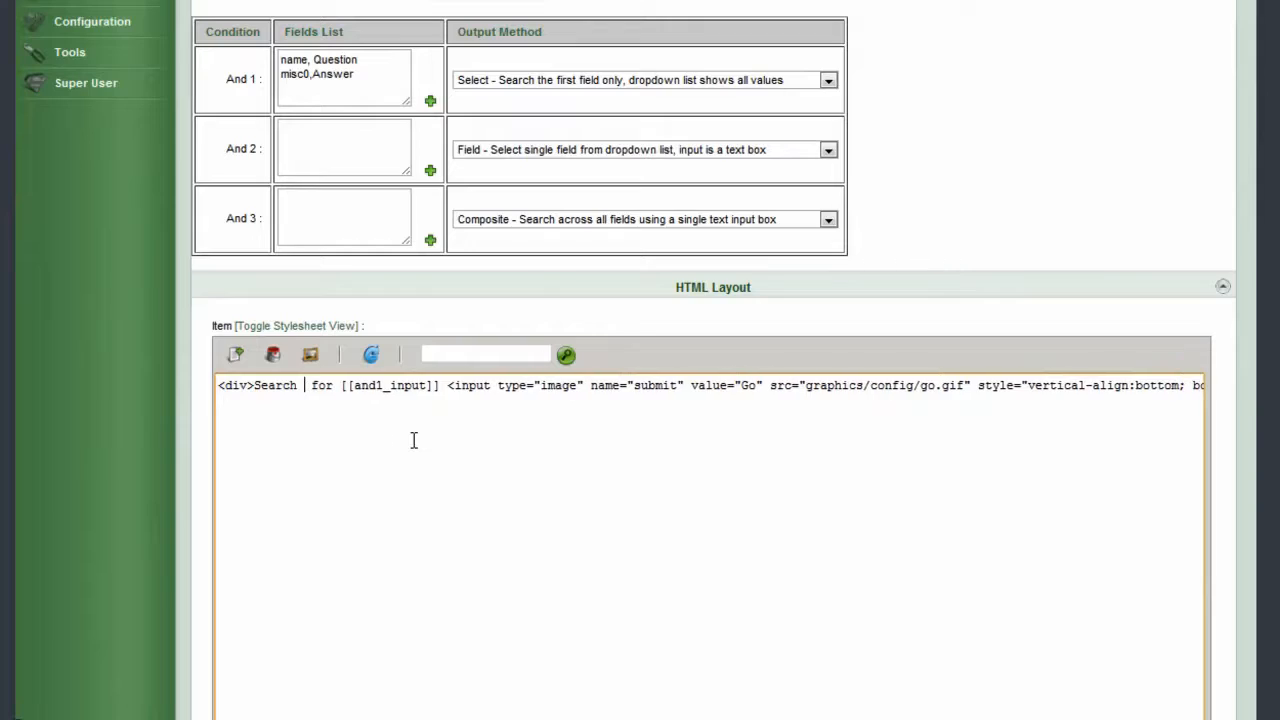
pyautogui.scroll(-2, 413, 440)
pyautogui.scroll(-2, 413, 440)
pyautogui.click(620, 589)
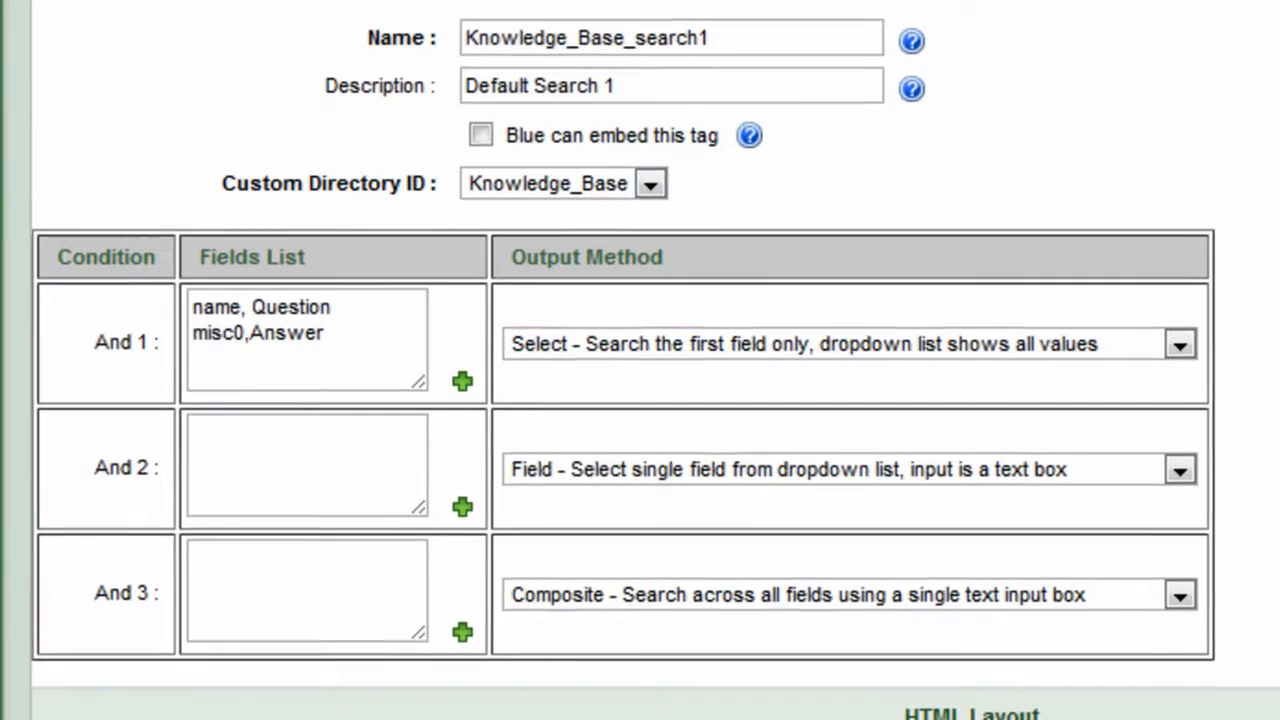
# Step: Replace all entries in the And 1 fields list with the Interface:Module:Tab classification tag
pyautogui.click(828, 388)
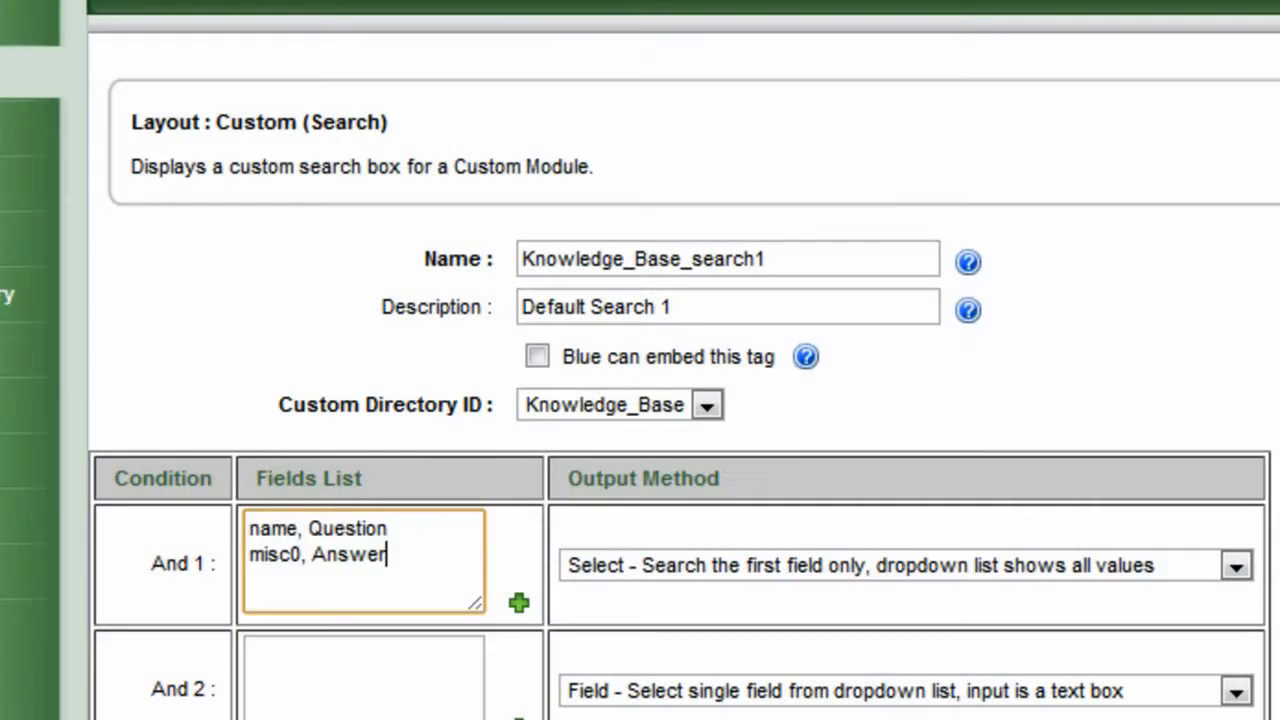
pyautogui.hotkey('shift', 'Home')
pyautogui.hotkey('shift', 'Up')
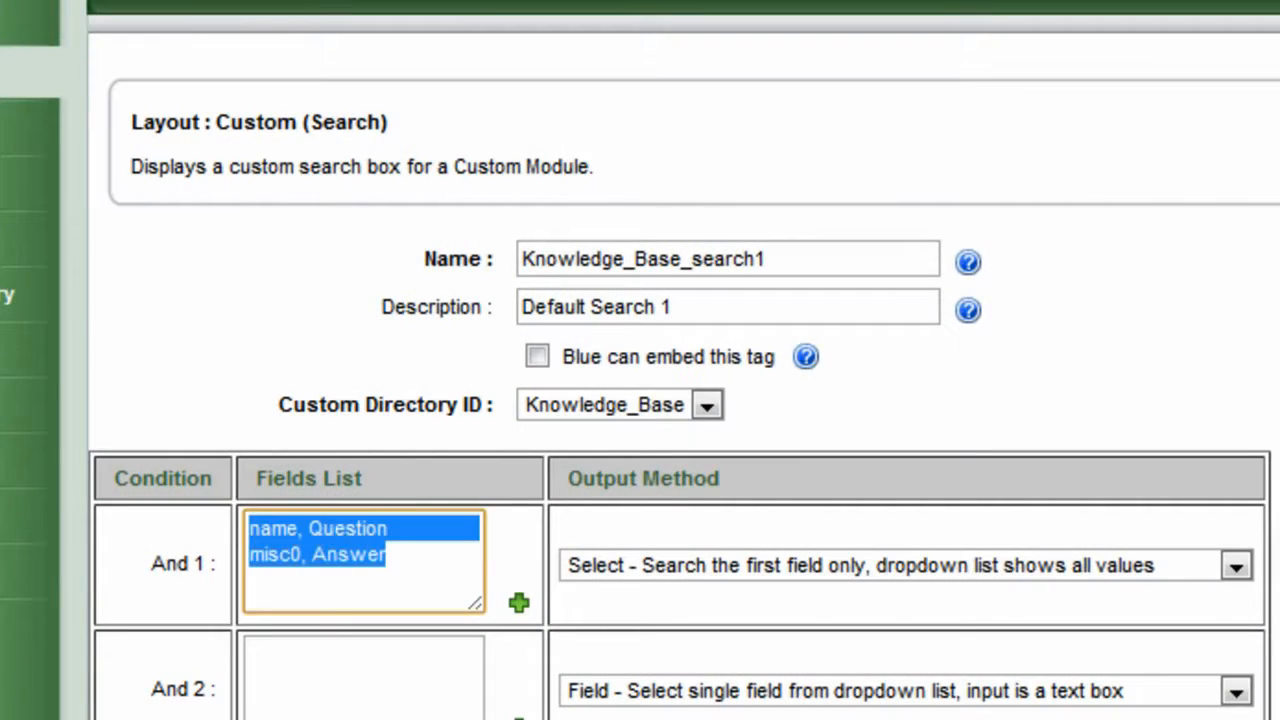
pyautogui.press('Delete')
pyautogui.click(445, 555)
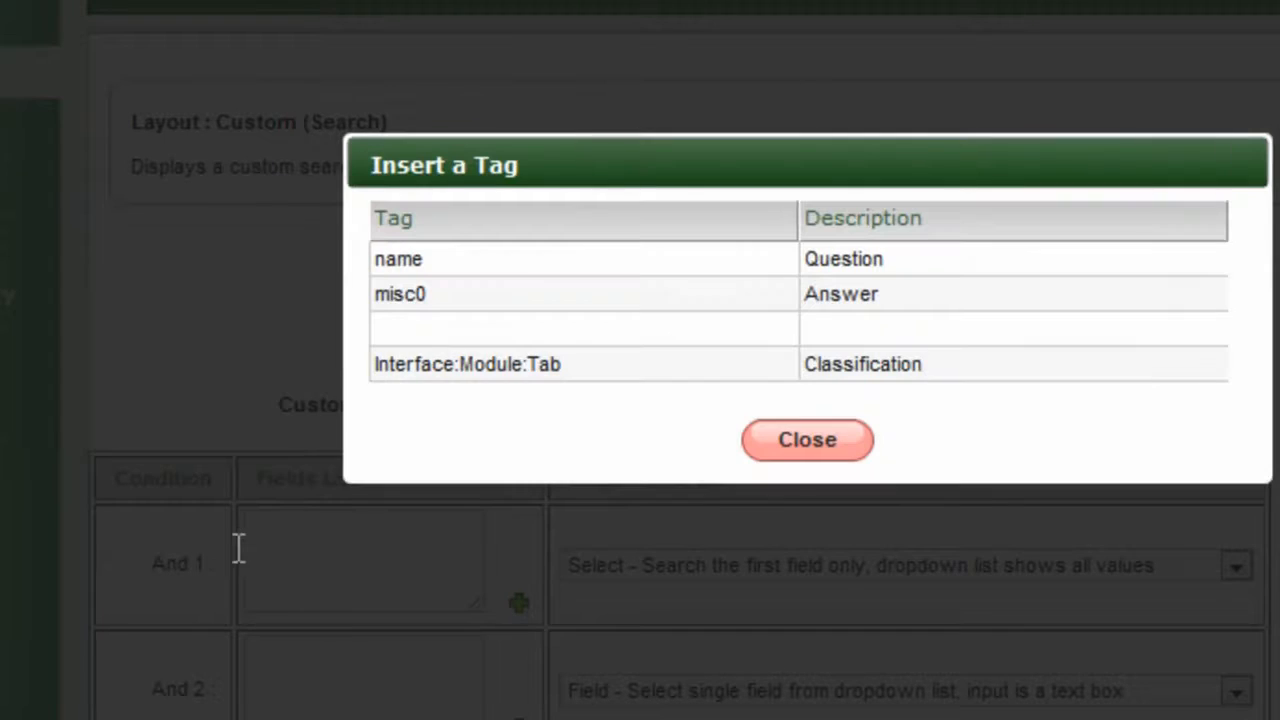
pyautogui.click(537, 362)
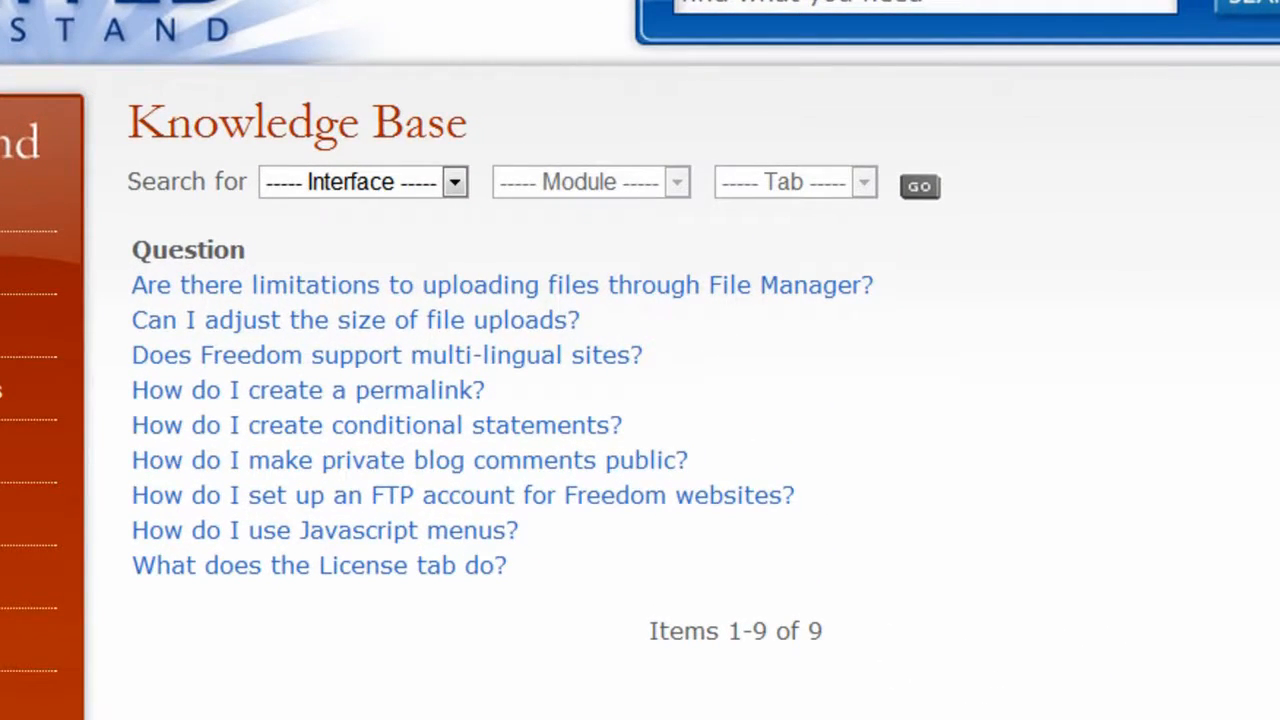
# Step: Test the Knowledge Base search on the website by choosing the Blue interface and the Blogs module
pyautogui.click(455, 182)
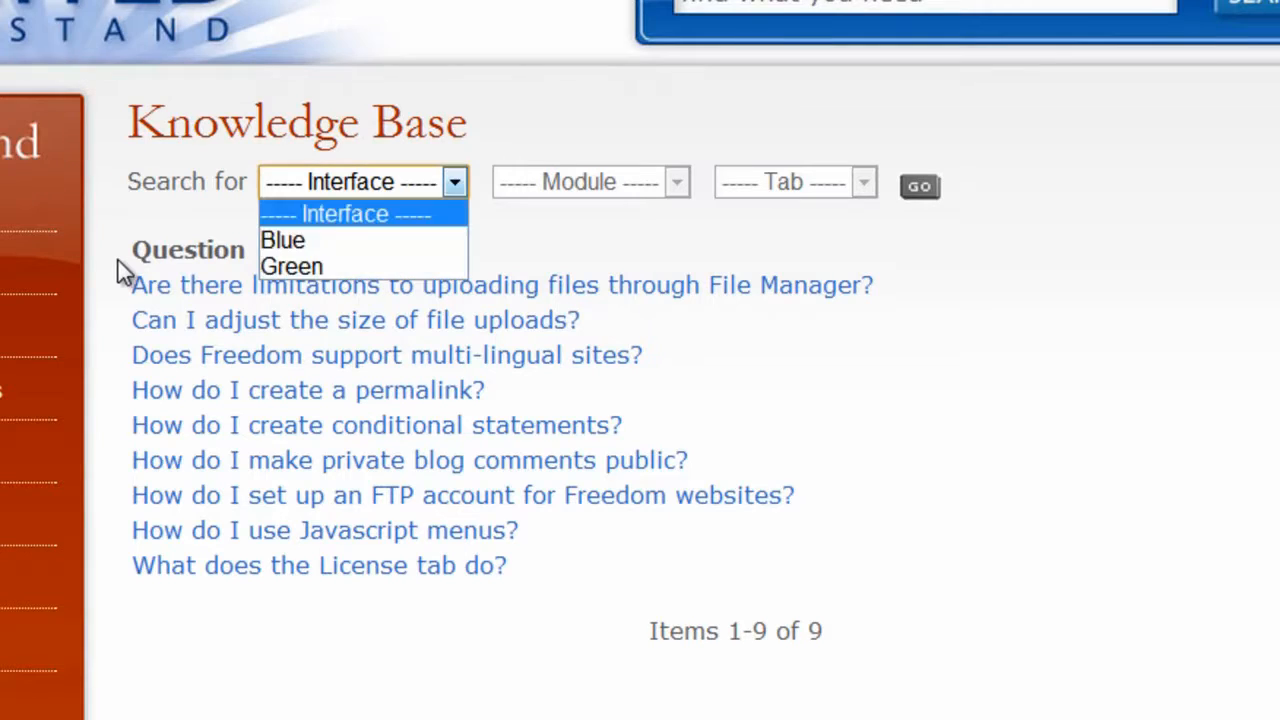
pyautogui.click(300, 240)
pyautogui.click(677, 182)
pyautogui.press('Down')
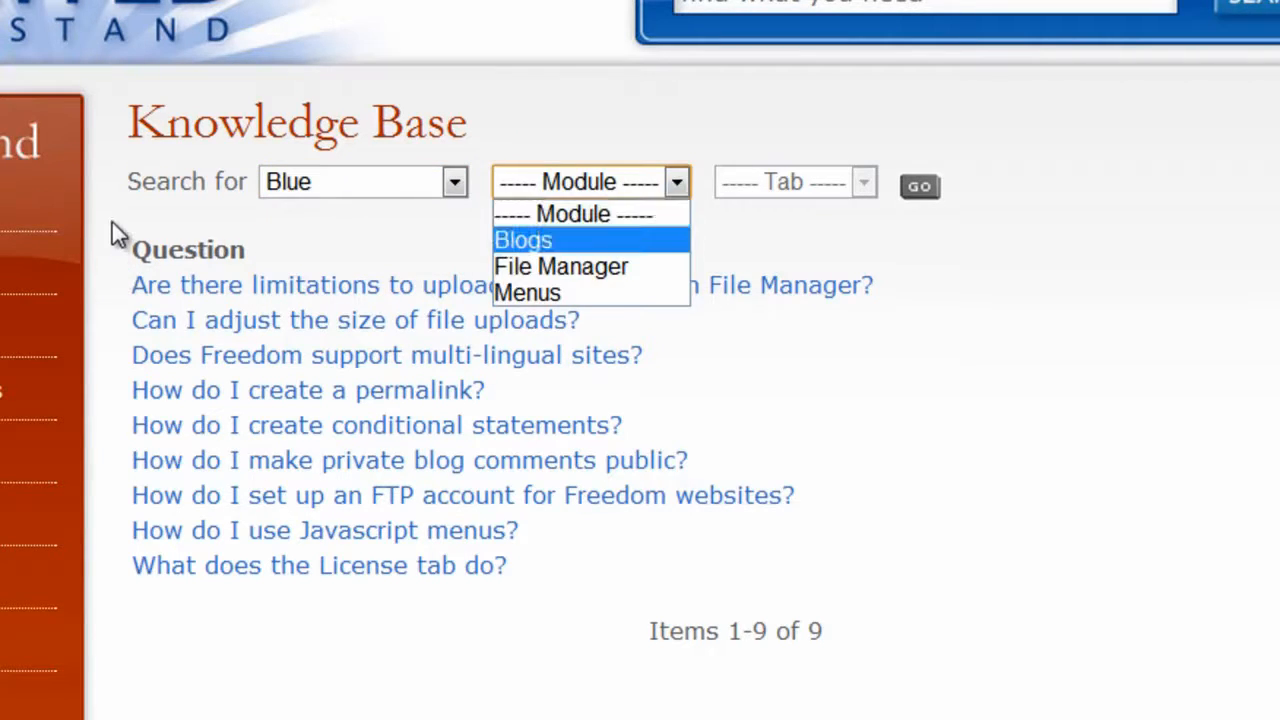
pyautogui.press('Return')
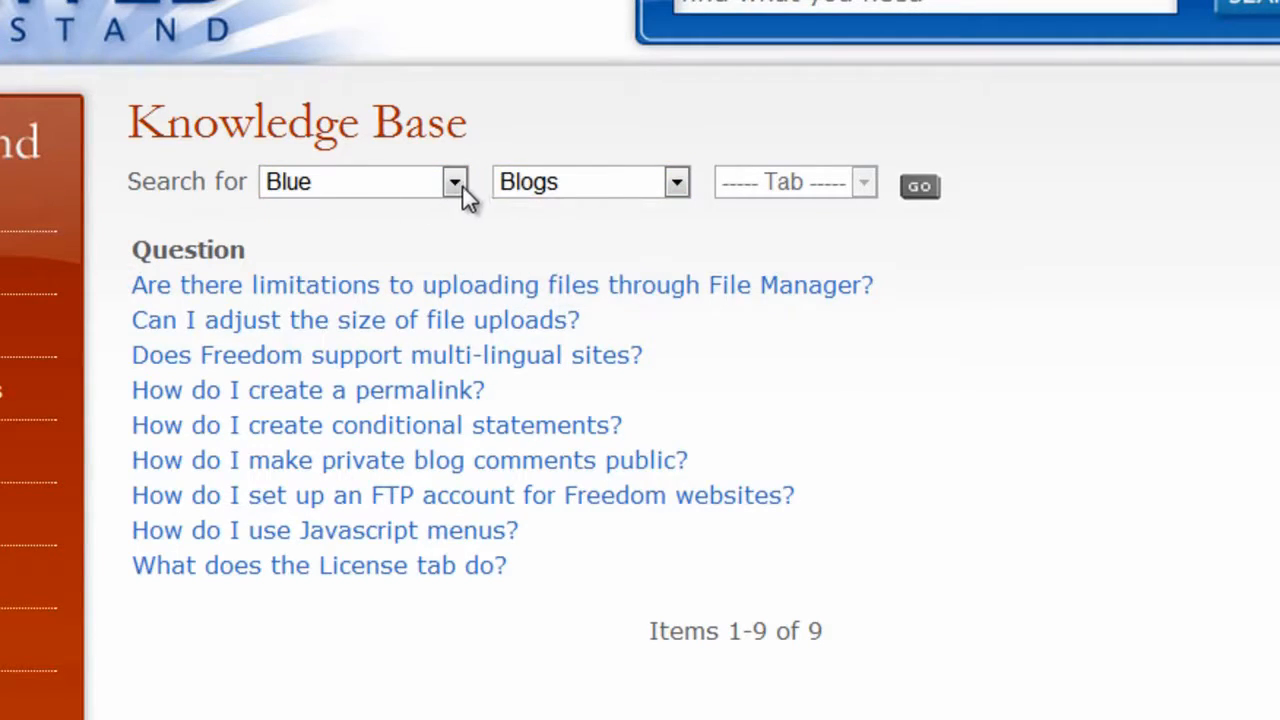